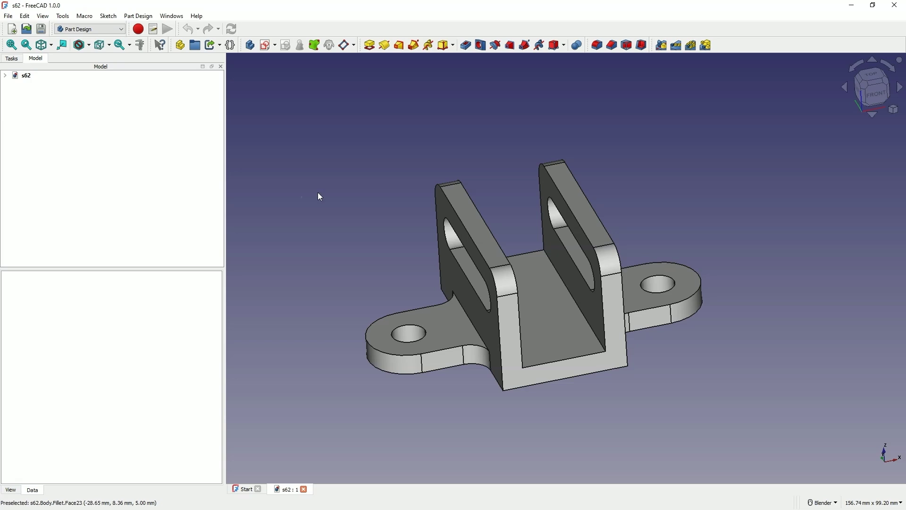
Close the s62 document and create a new parametric part.
click(304, 490)
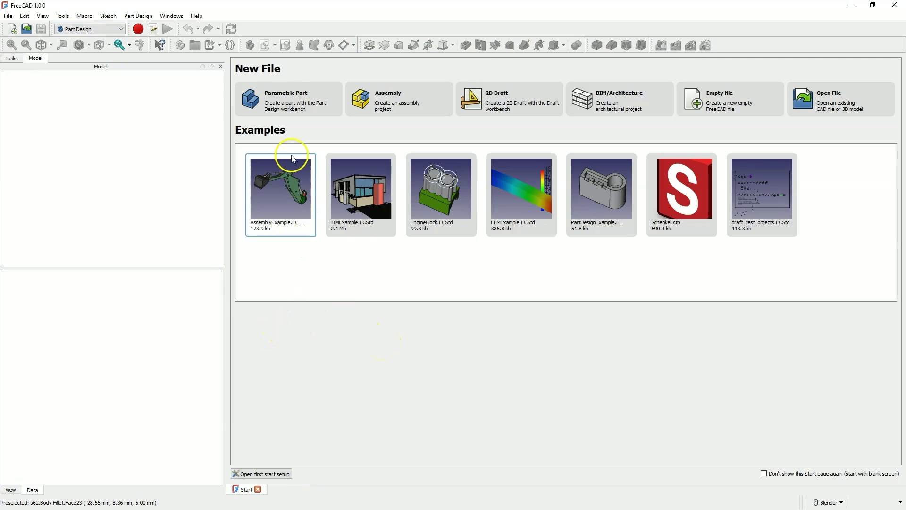
click(278, 107)
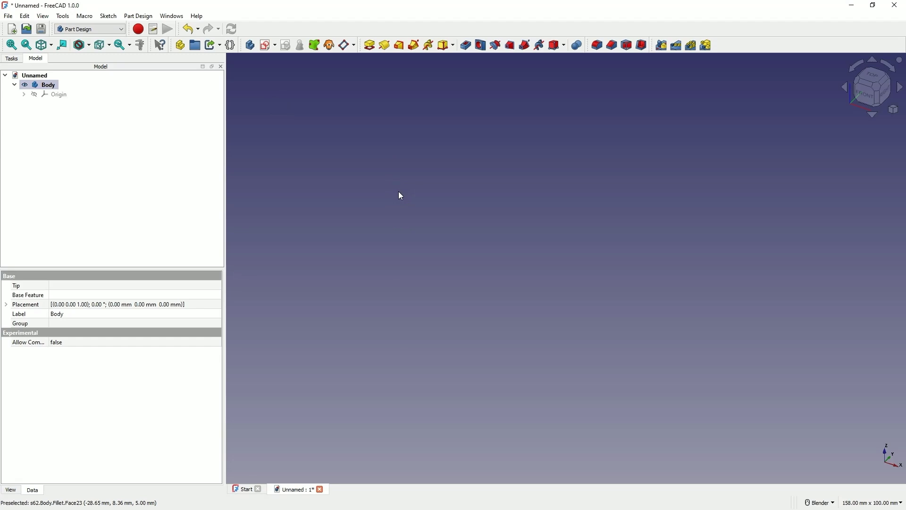
Sketch a 30 mm wide, 50 mm high rectangle centred on the origin of the XY-plane.
click(267, 45)
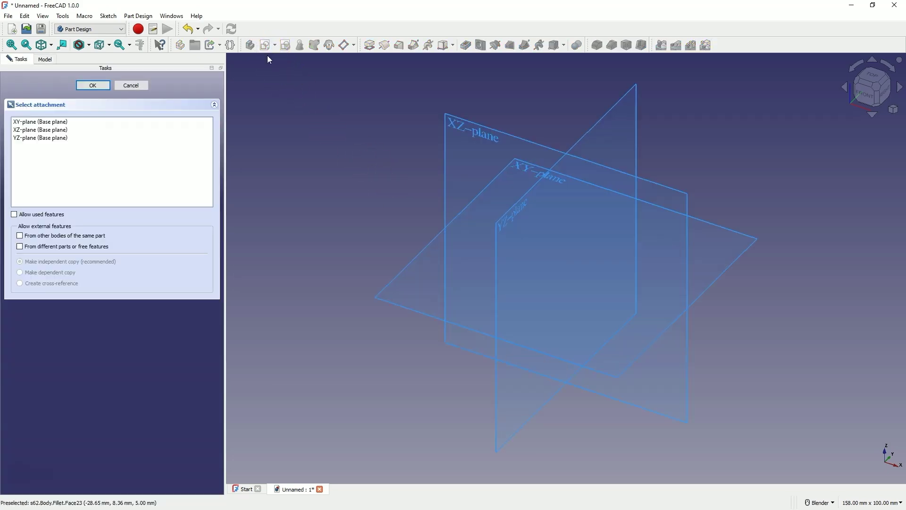
click(521, 170)
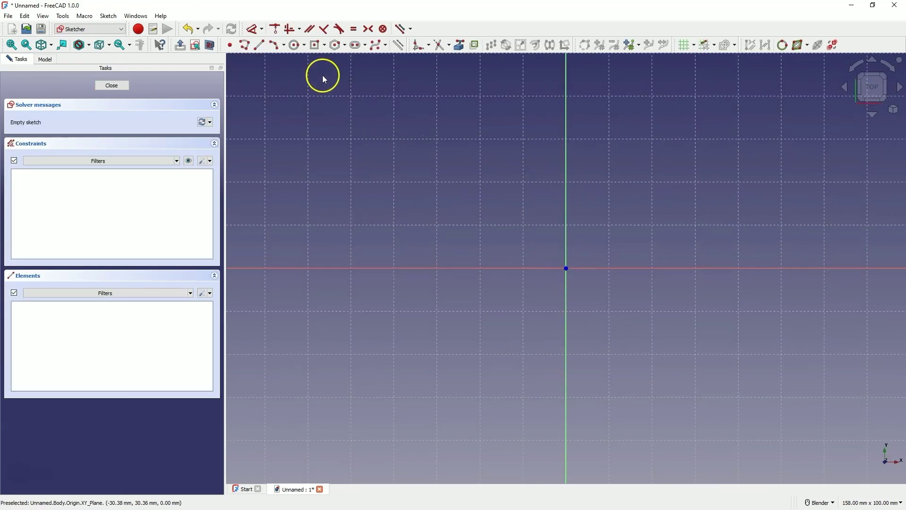
click(316, 47)
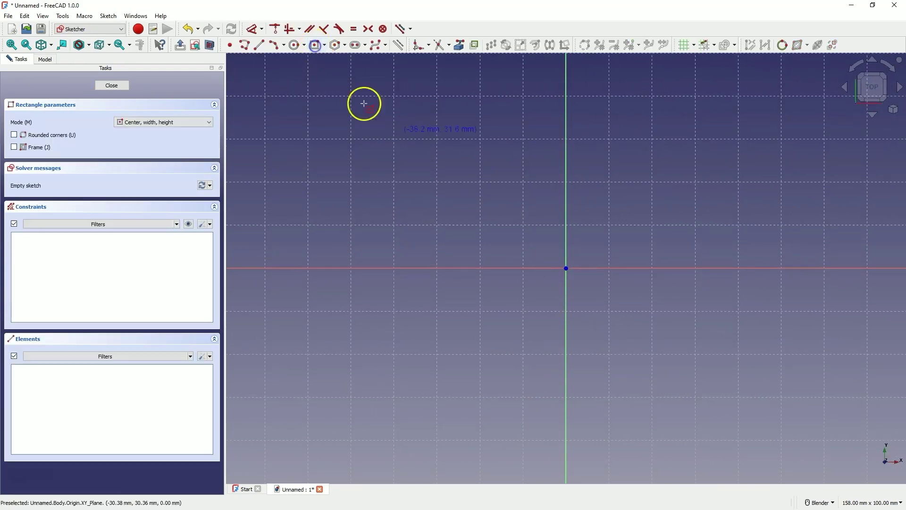
click(566, 268)
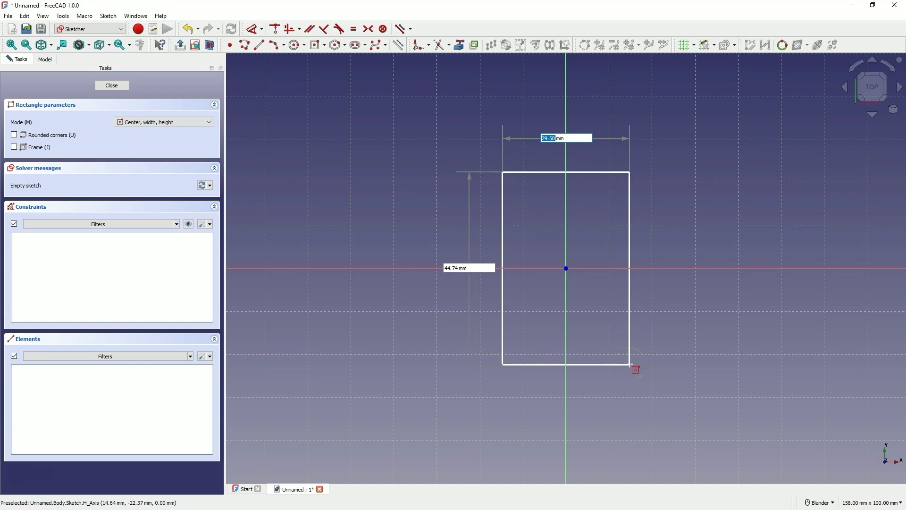
text(30)
key(Tab)
text(50)
key(Return)
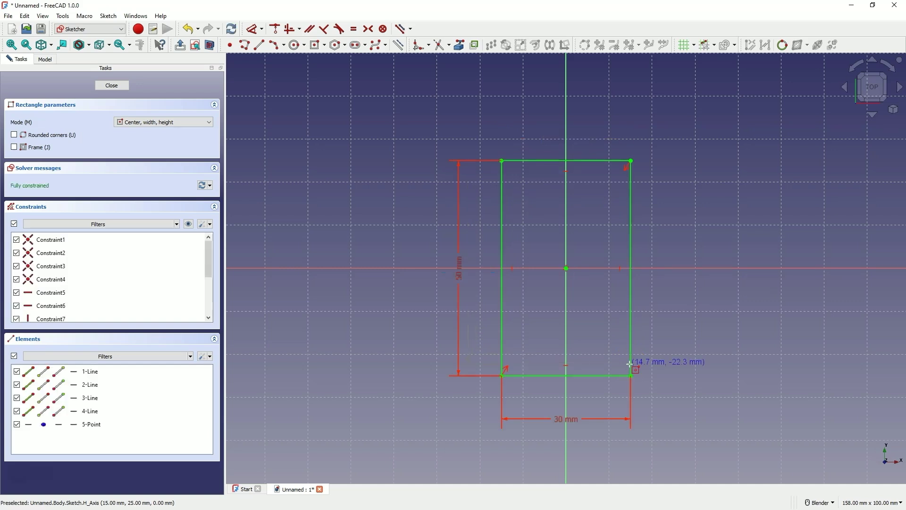
click(111, 84)
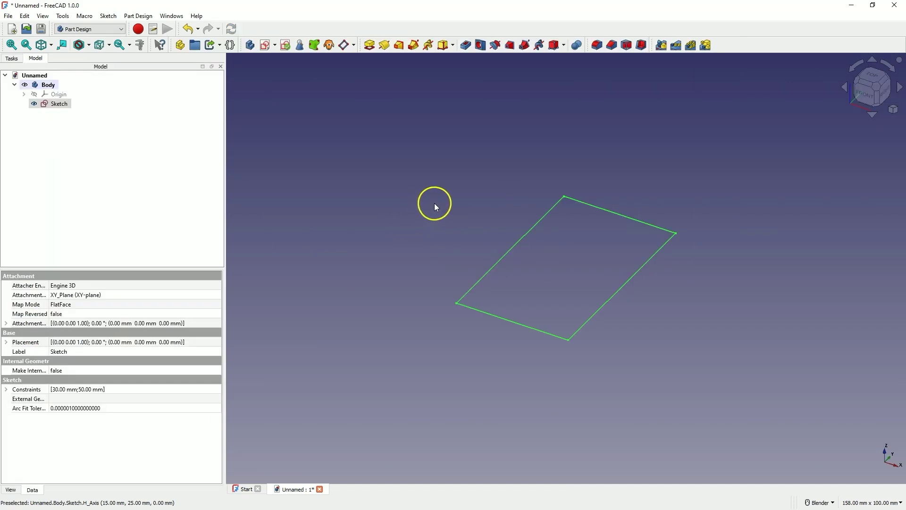
Pad the rectangle sketch to a length of 30 mm.
click(370, 47)
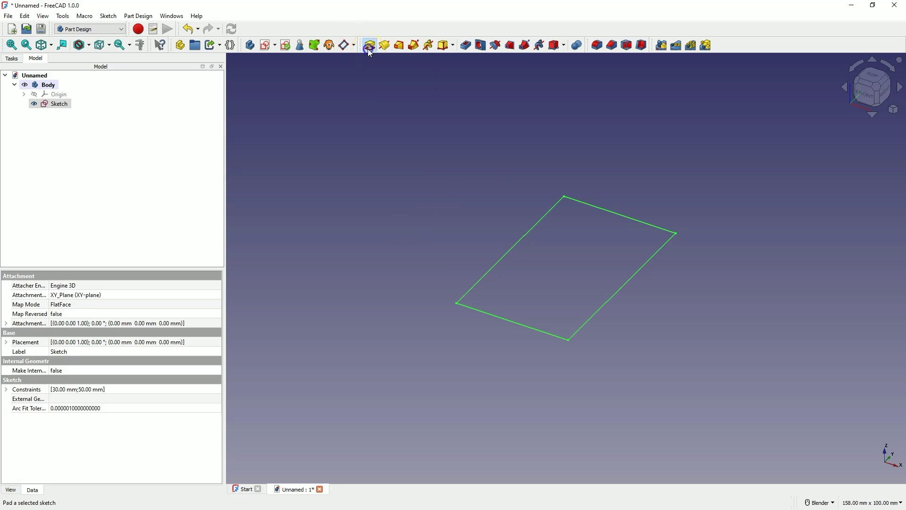
scroll(122, 134, up, 8)
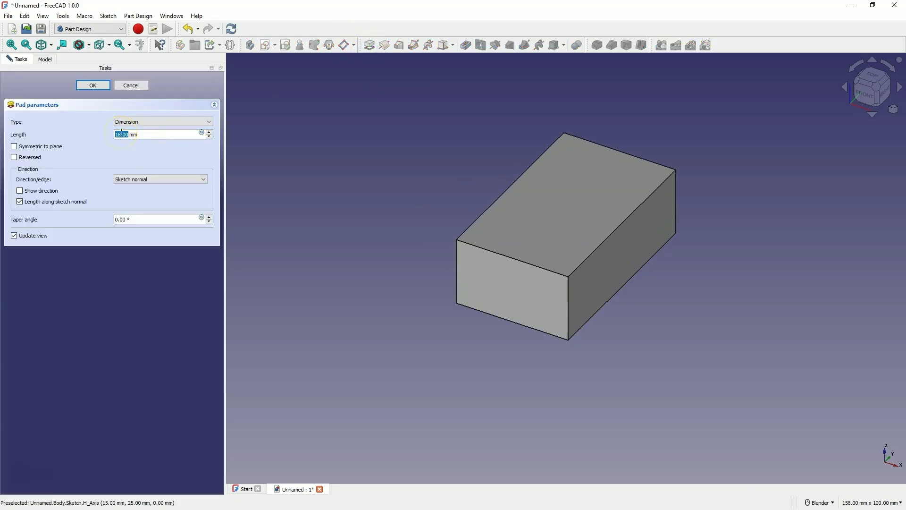
scroll(122, 134, up, 12)
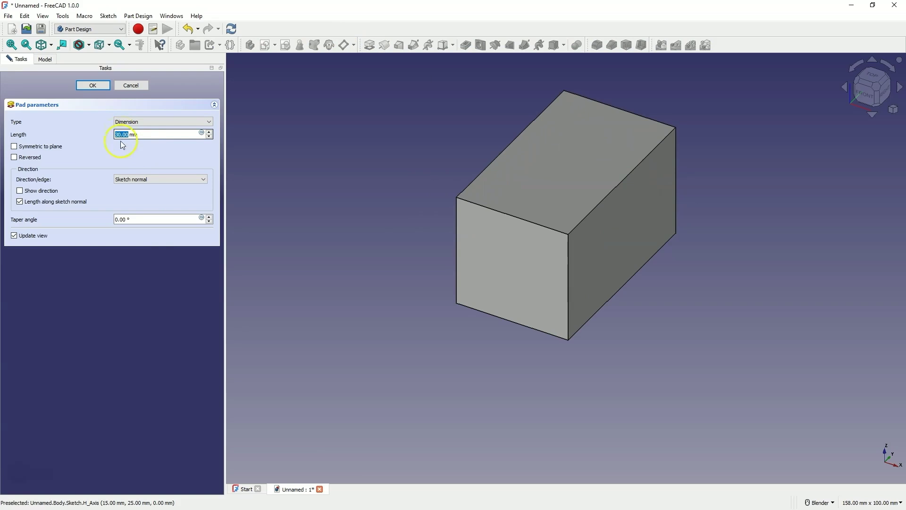
click(92, 87)
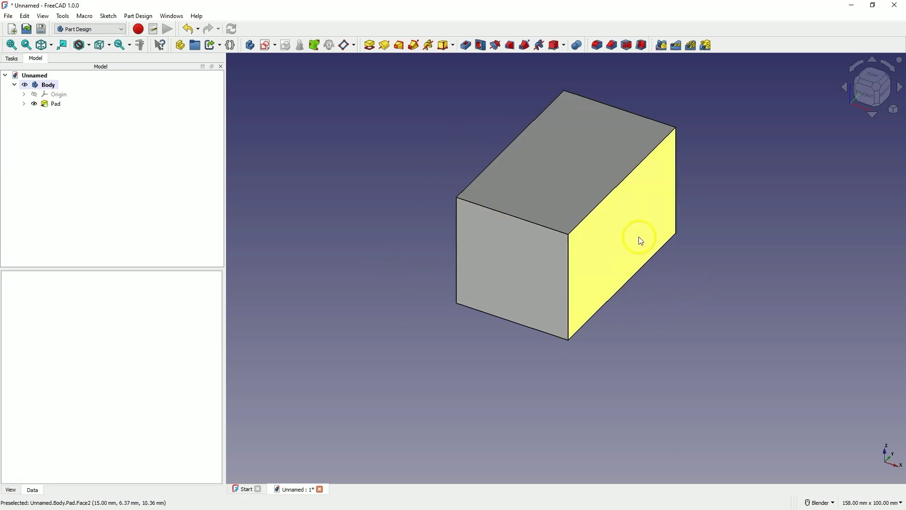
Sketch a horizontal slot on the block's long side face with 30 mm between arc centres and a 5 mm radius.
click(618, 217)
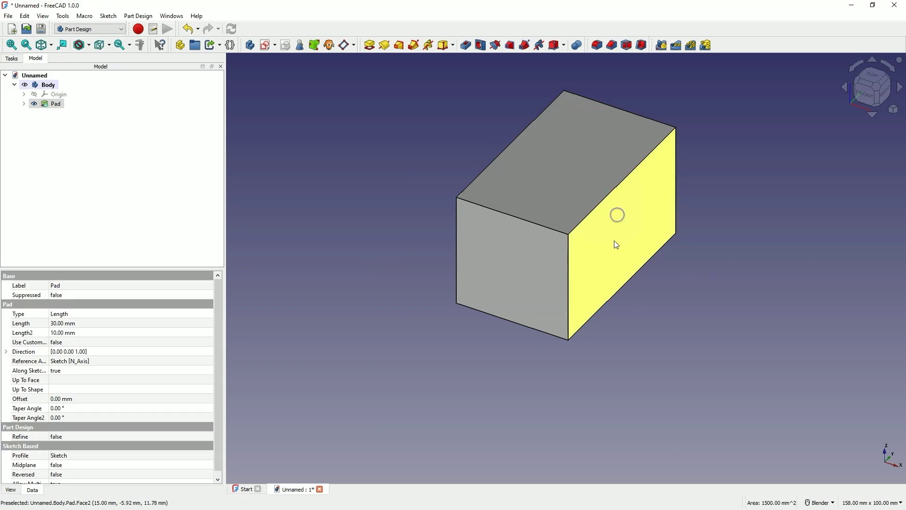
click(265, 44)
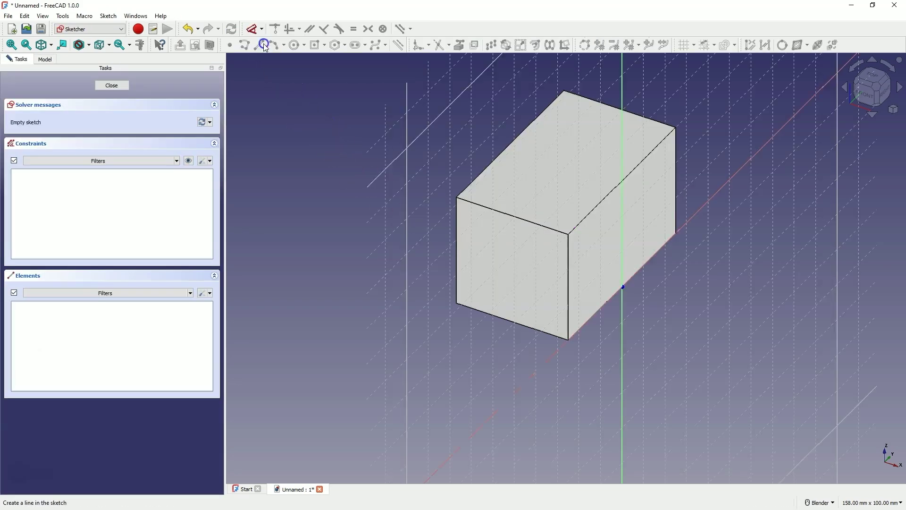
click(356, 46)
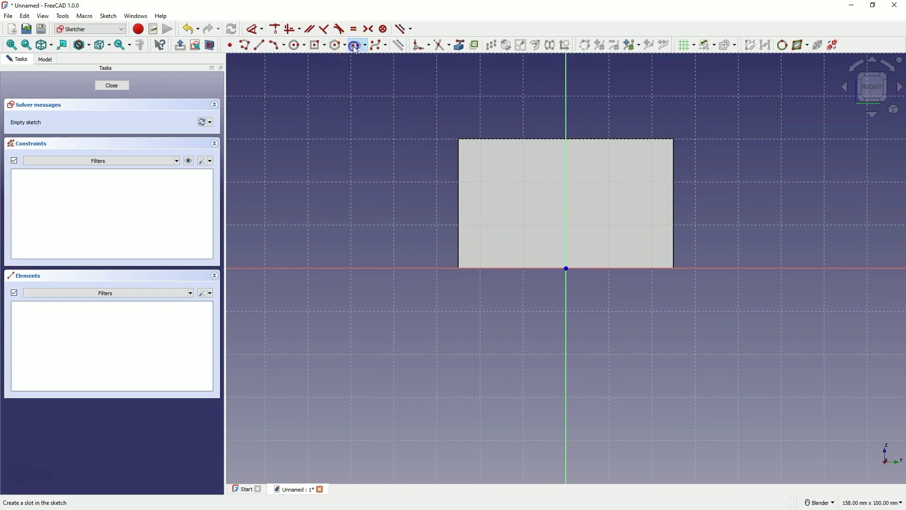
click(509, 175)
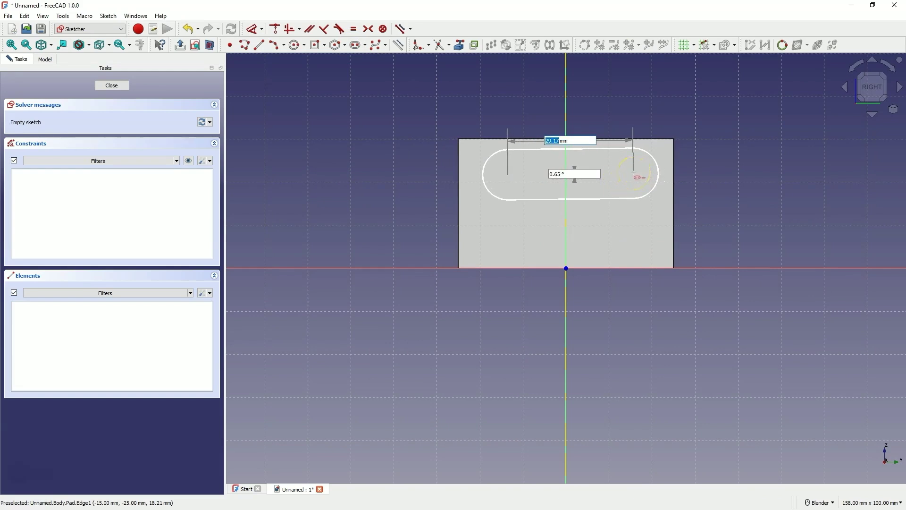
text(30)
key(Tab)
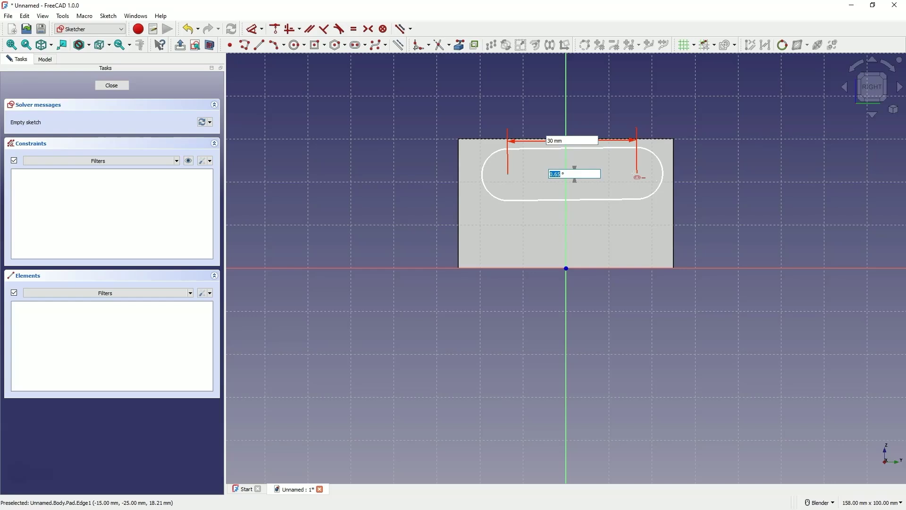
text(0)
key(Tab)
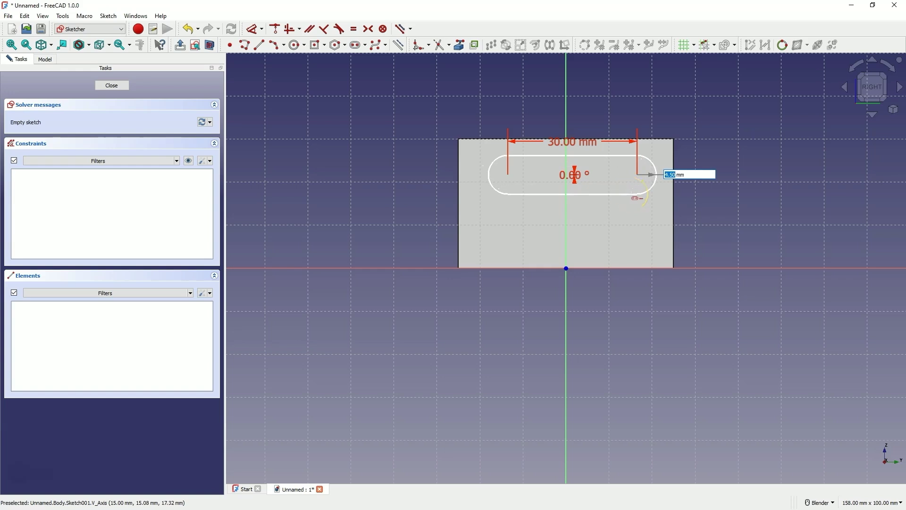
text(5)
key(Return)
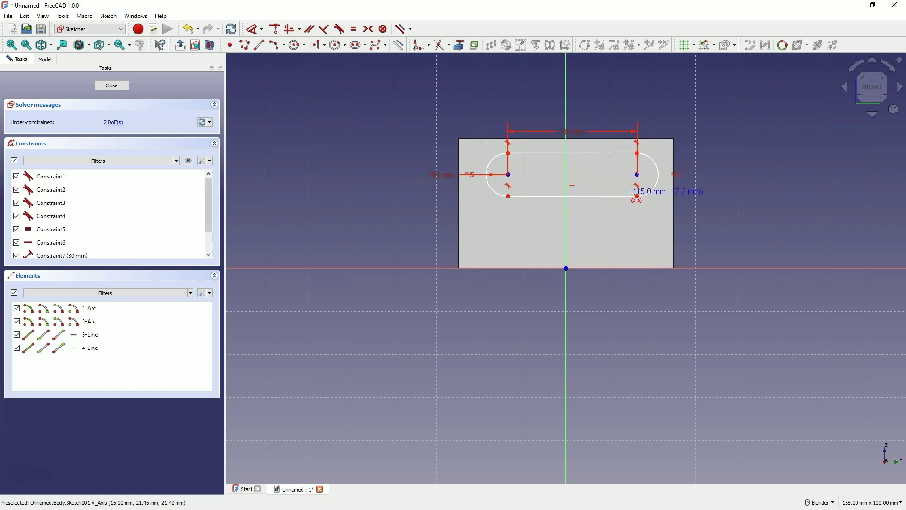
click(549, 177)
right_click(537, 178)
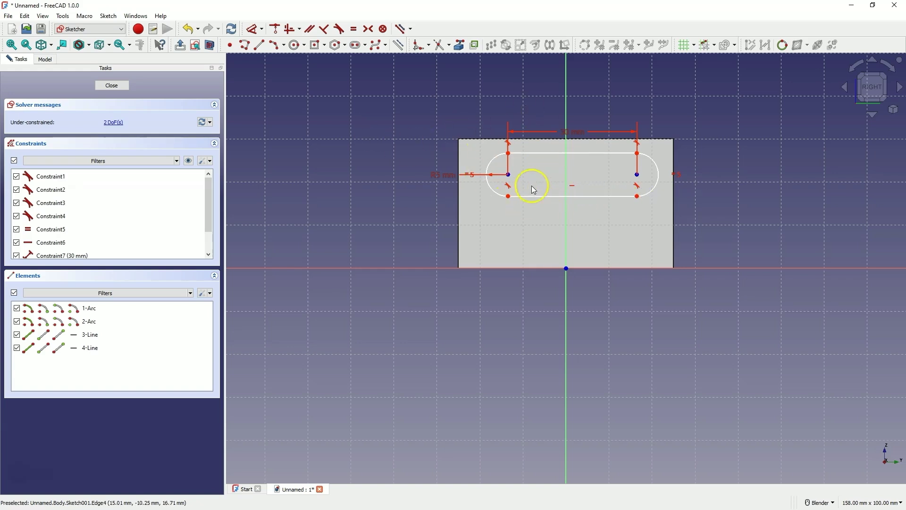
Constrain the slot's two arc centres symmetrically about the vertical axis.
click(509, 174)
click(638, 174)
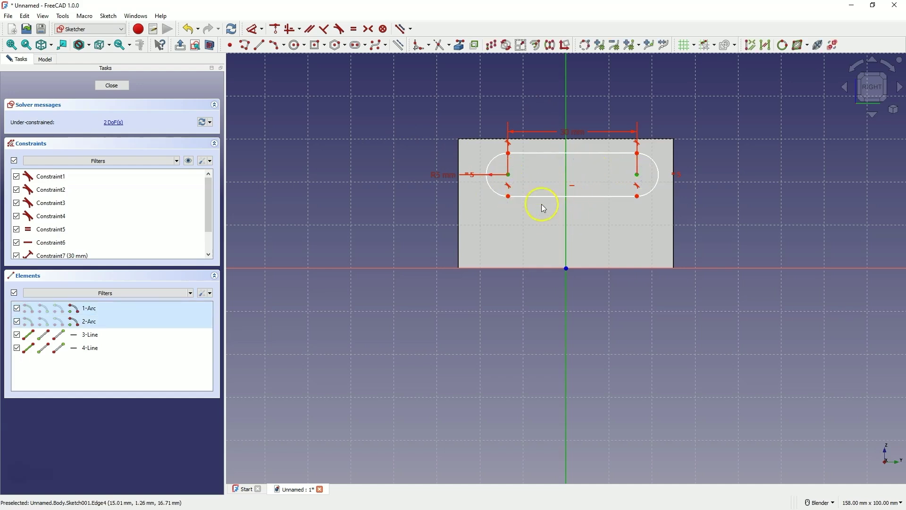
click(368, 29)
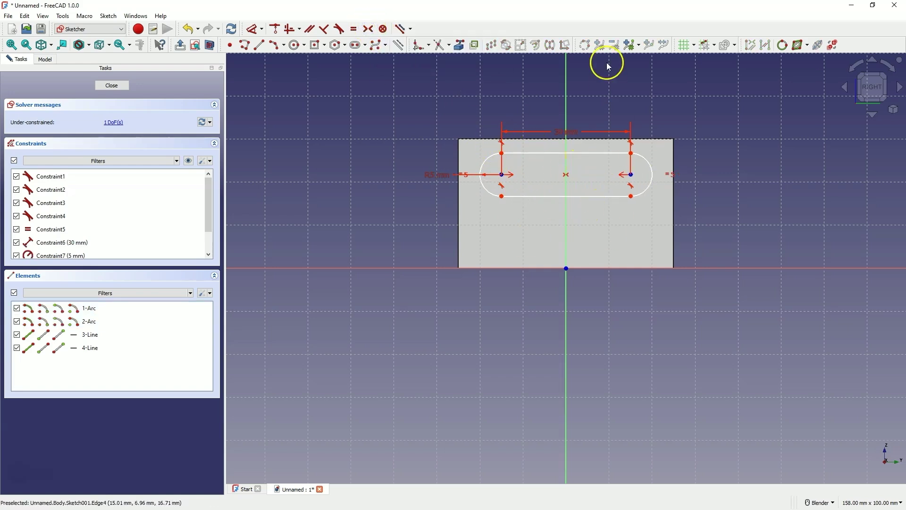
Set the slot centre's vertical distance from the origin to 20 mm and finish the sketch.
click(503, 175)
click(566, 268)
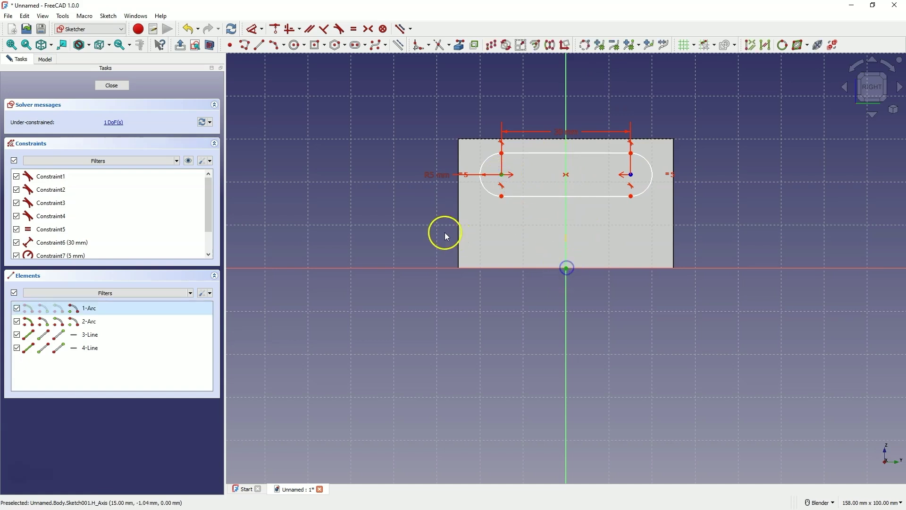
key(d)
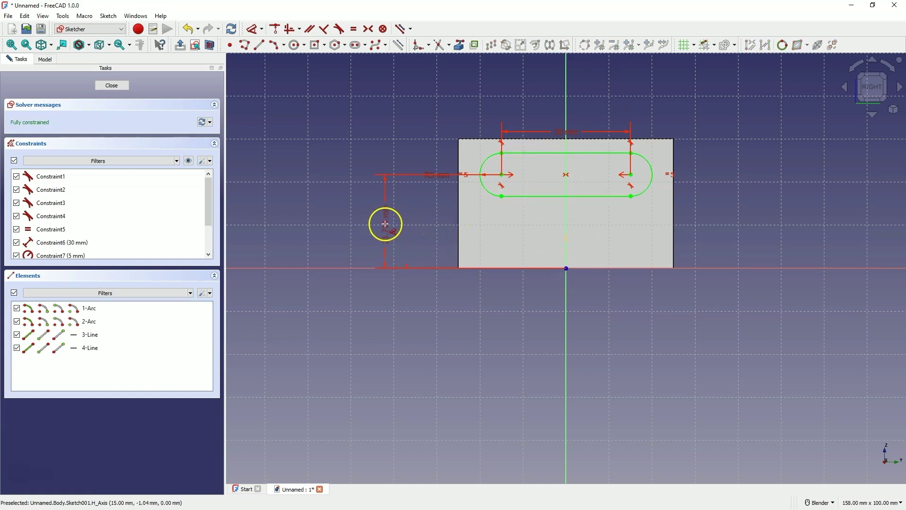
click(385, 225)
text(20)
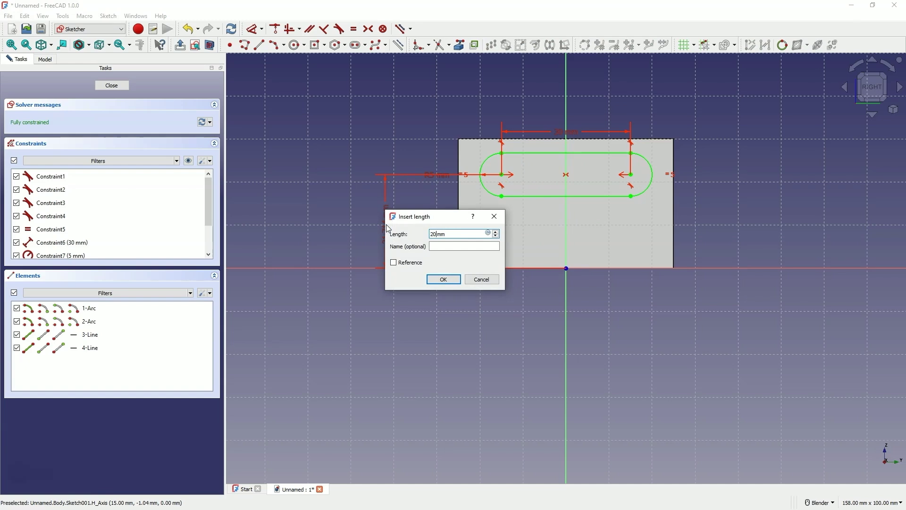
key(Return)
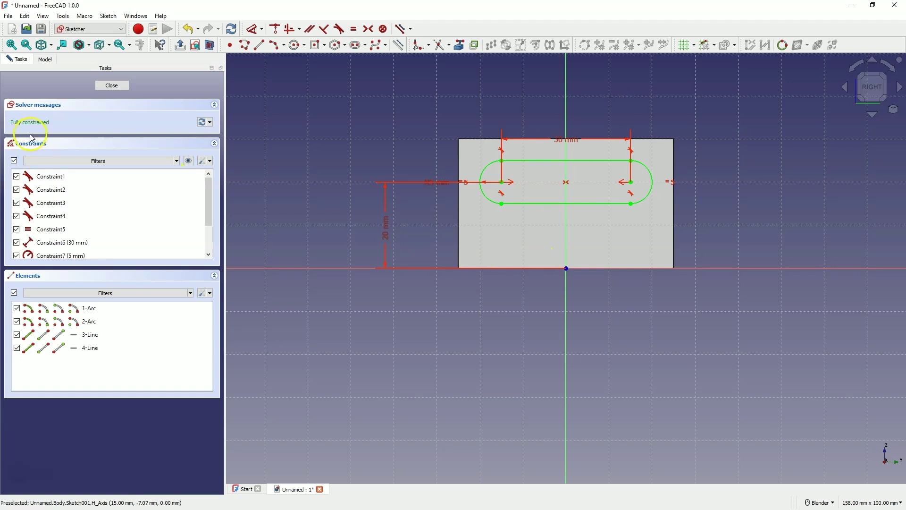
click(112, 86)
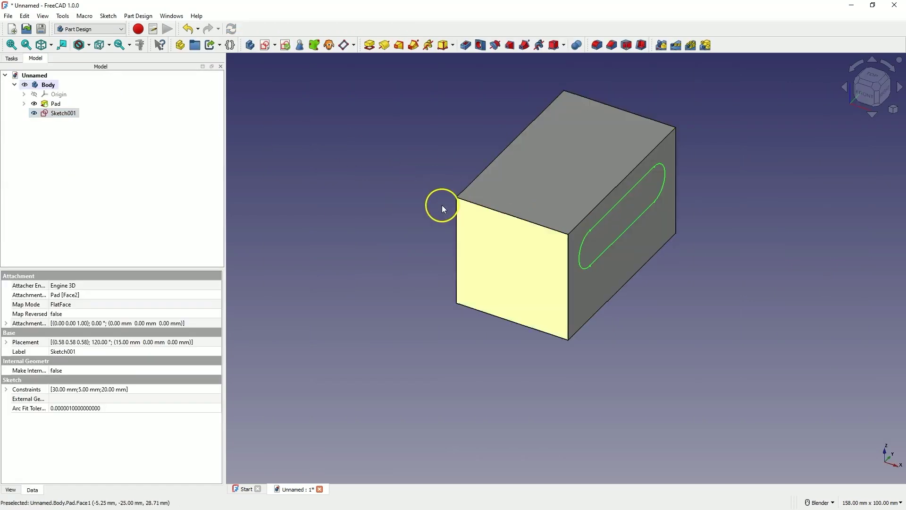
Cut the slot sketch as a pocket through all of the block.
click(466, 45)
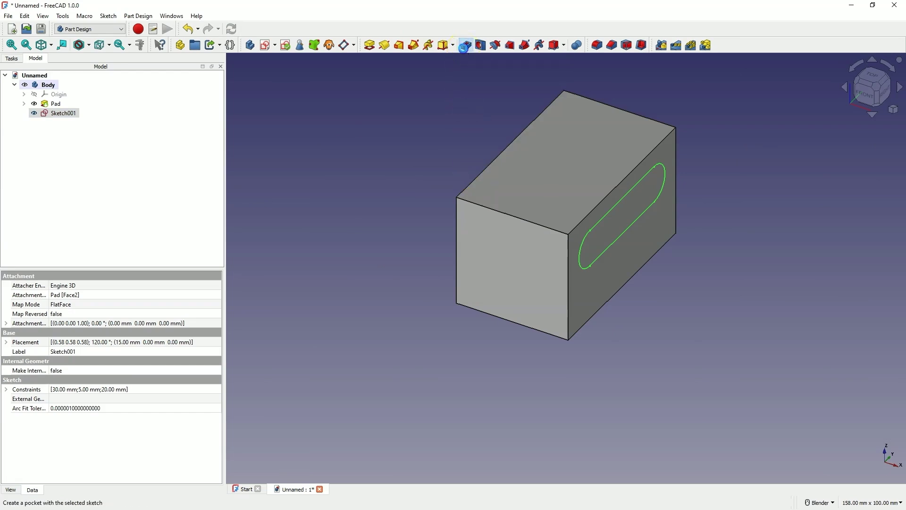
middle_drag(517, 135, 587, 188)
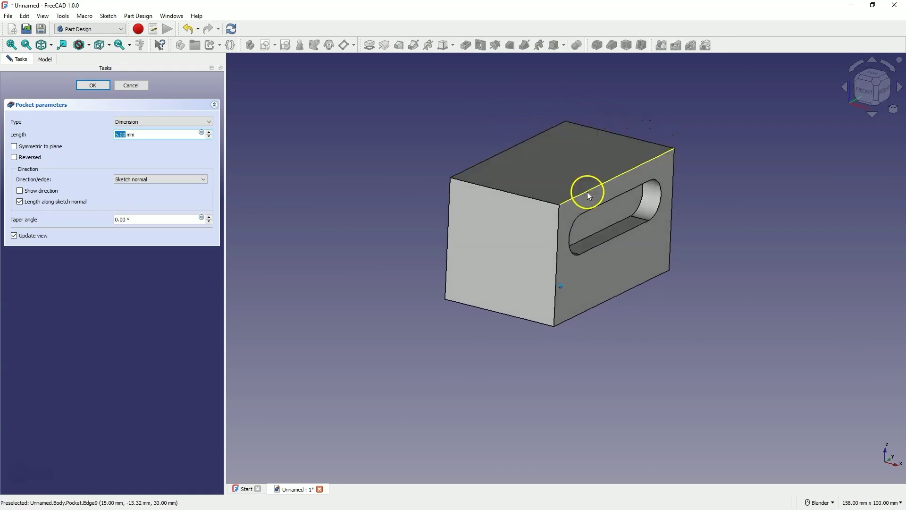
click(172, 121)
click(136, 134)
middle_drag(394, 191, 419, 184)
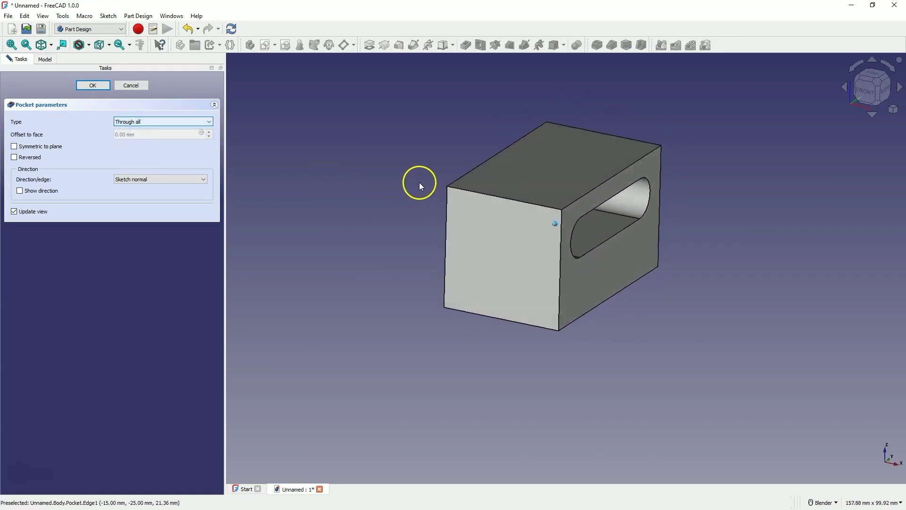
click(94, 86)
Create a sketch on the block's top face and project the face's short edge on the positive Y side as external geometry.
middle_drag(319, 132, 301, 129)
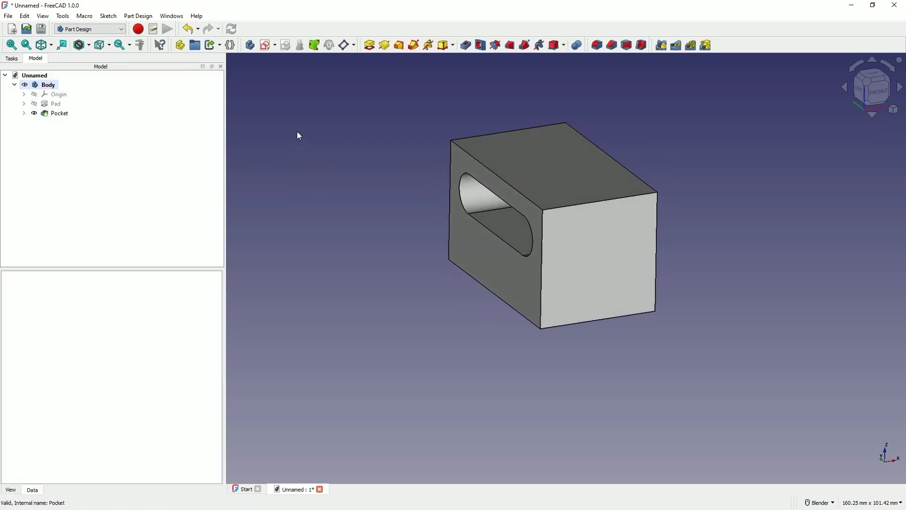
click(548, 160)
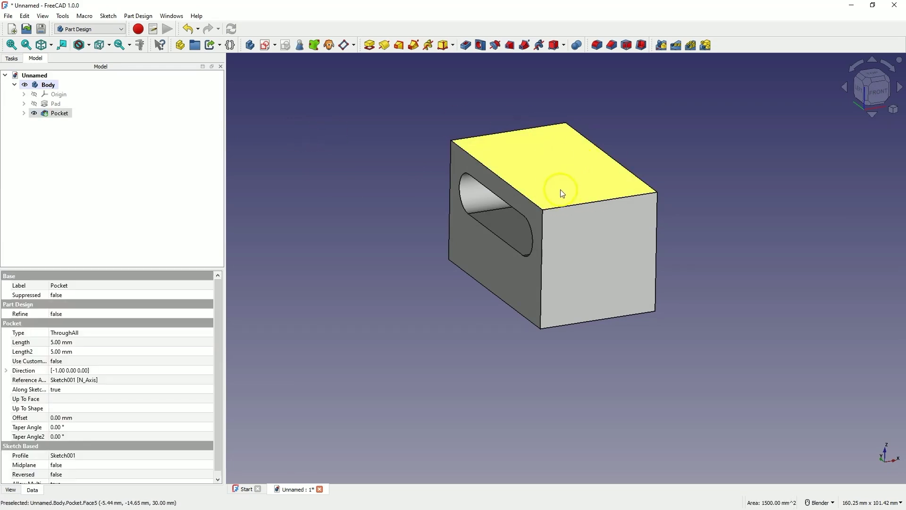
click(560, 187)
click(261, 46)
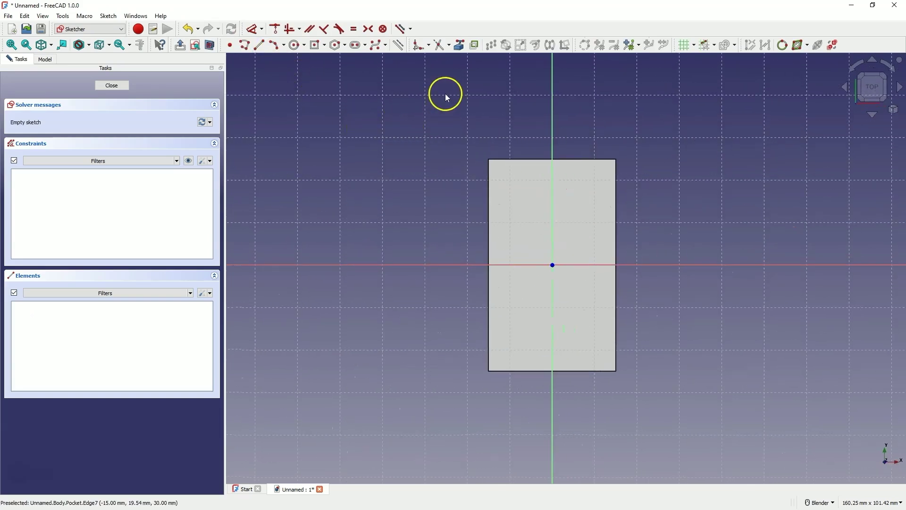
click(461, 49)
click(568, 150)
click(492, 109)
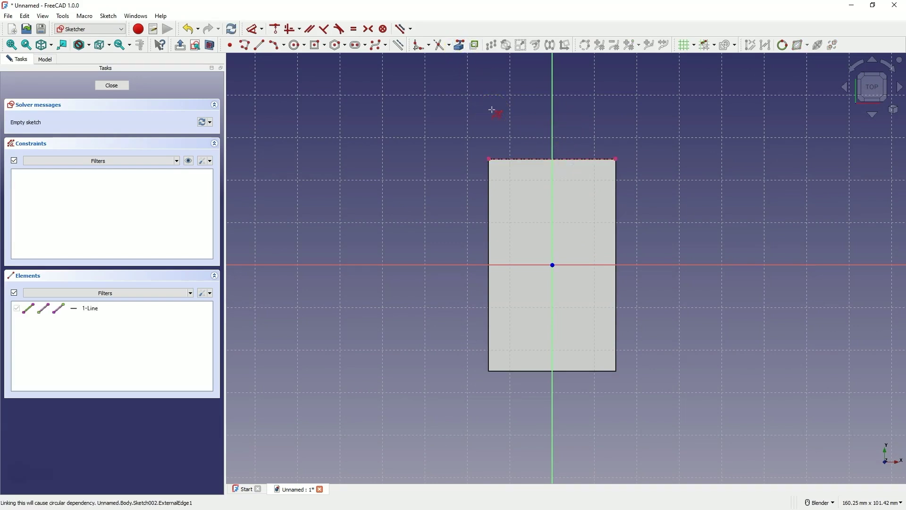
click(564, 180)
click(590, 142)
click(546, 74)
Draw a 20 mm wide rectangle centred on the origin, its short edge on the projected edge, and finish the sketch.
click(313, 45)
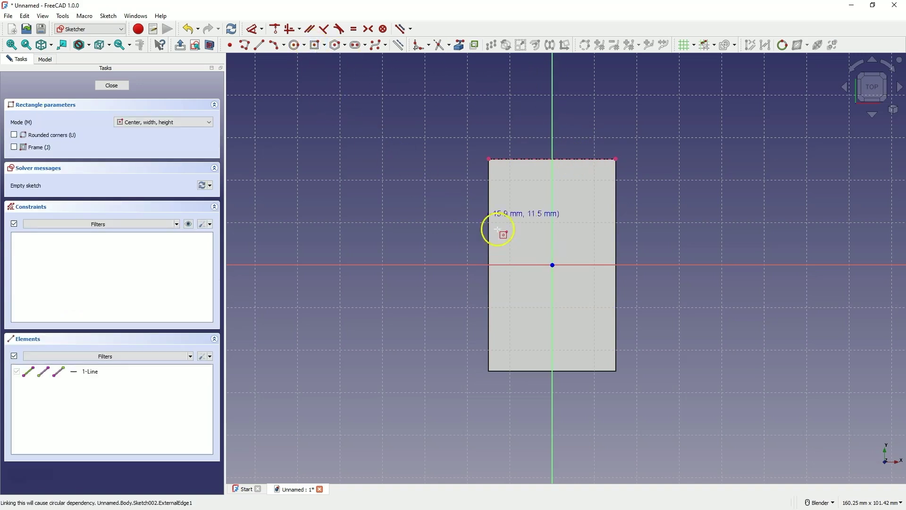
click(552, 266)
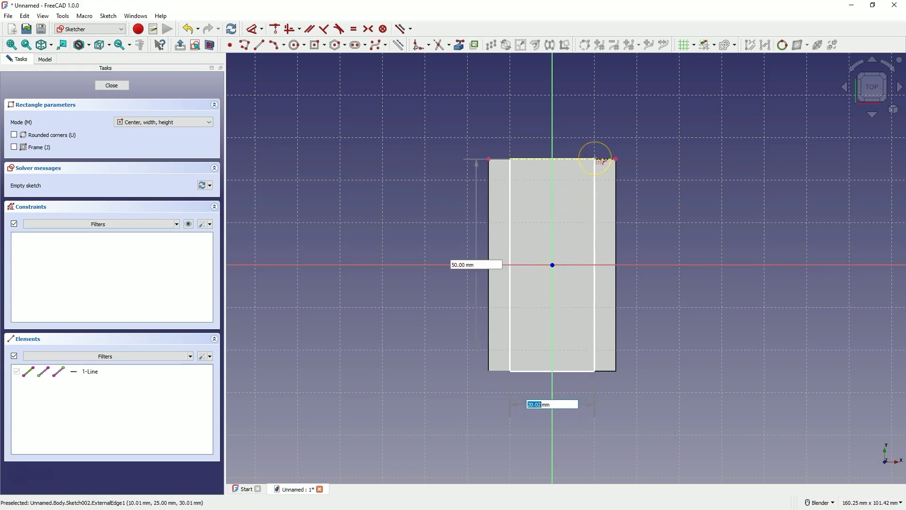
text(20)
key(Tab)
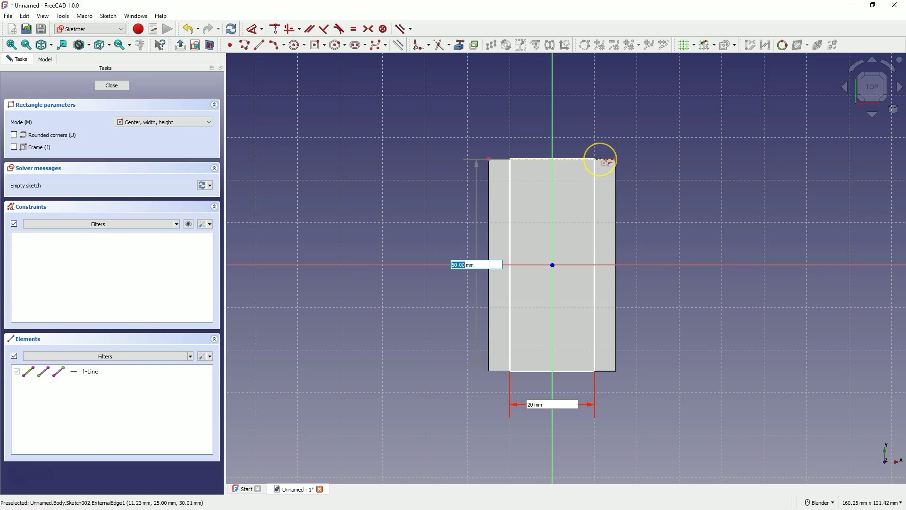
click(599, 157)
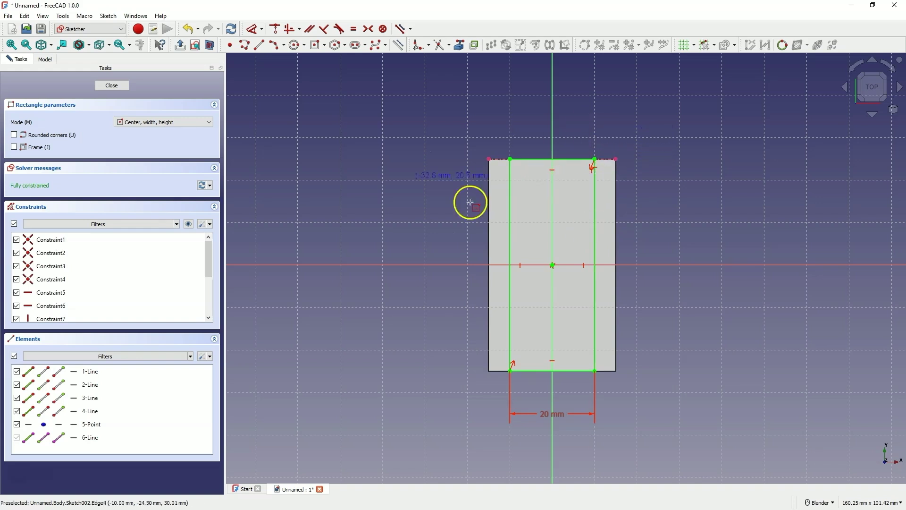
click(112, 86)
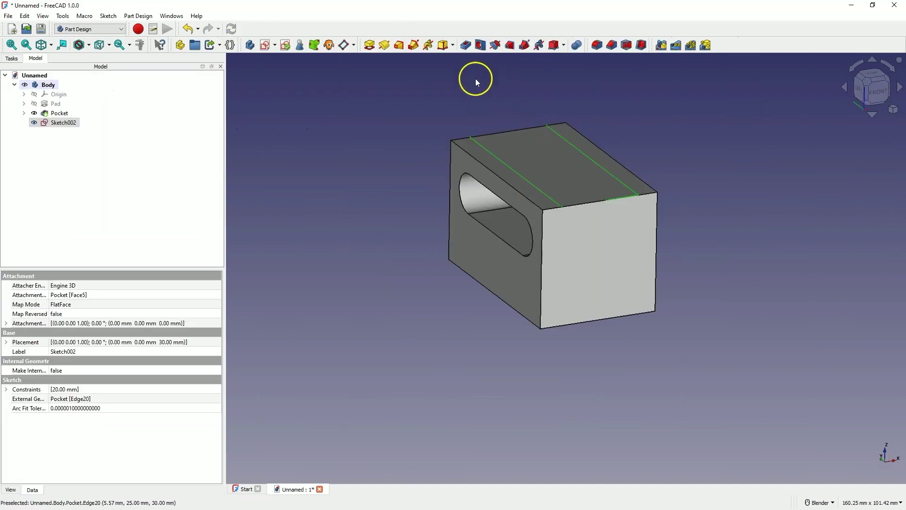
Cut the rectangle sketch into the block as a pocket 25 mm deep.
click(465, 45)
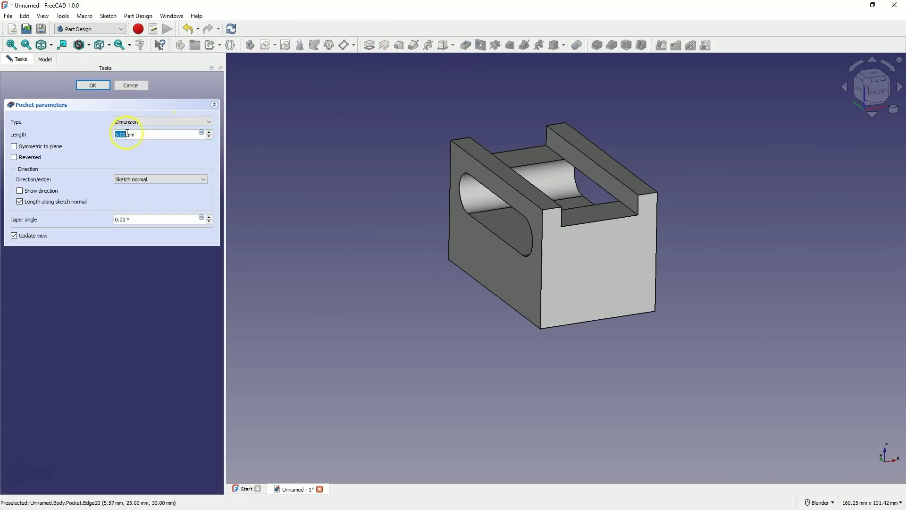
scroll(127, 134, up, 17)
scroll(126, 135, up, 3)
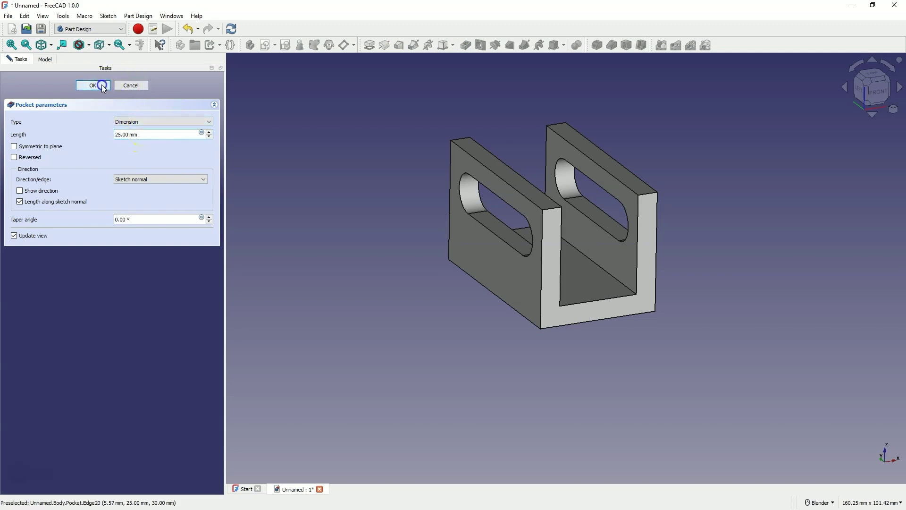
click(94, 85)
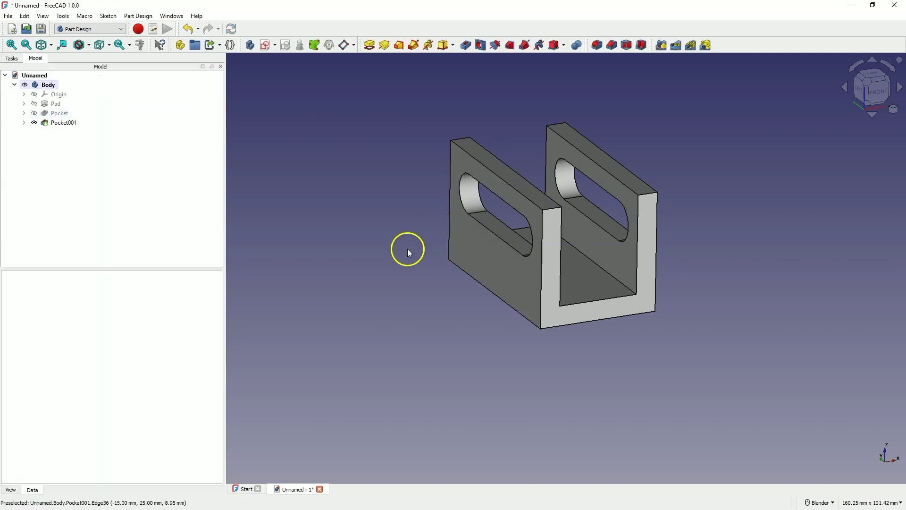
Create a sketch on the body's XY plane.
middle_drag(408, 251, 406, 254)
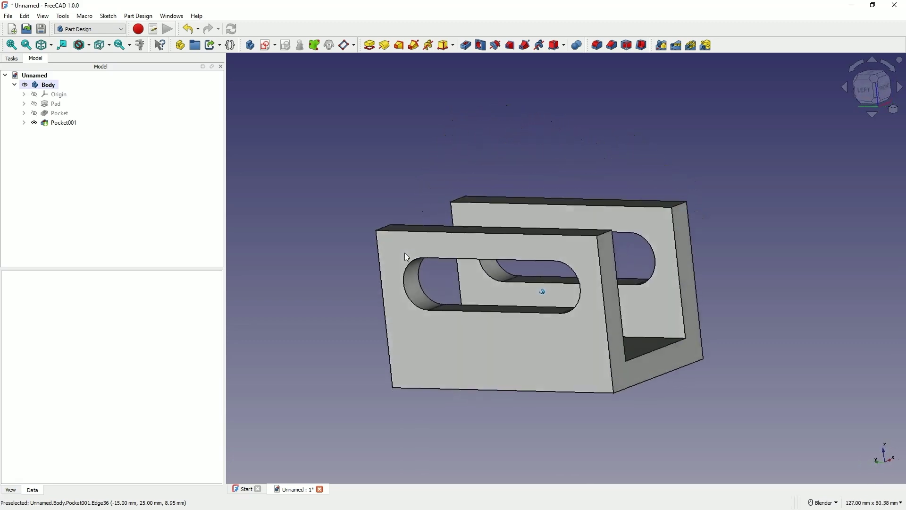
click(268, 45)
middle_drag(381, 312, 344, 271)
click(350, 268)
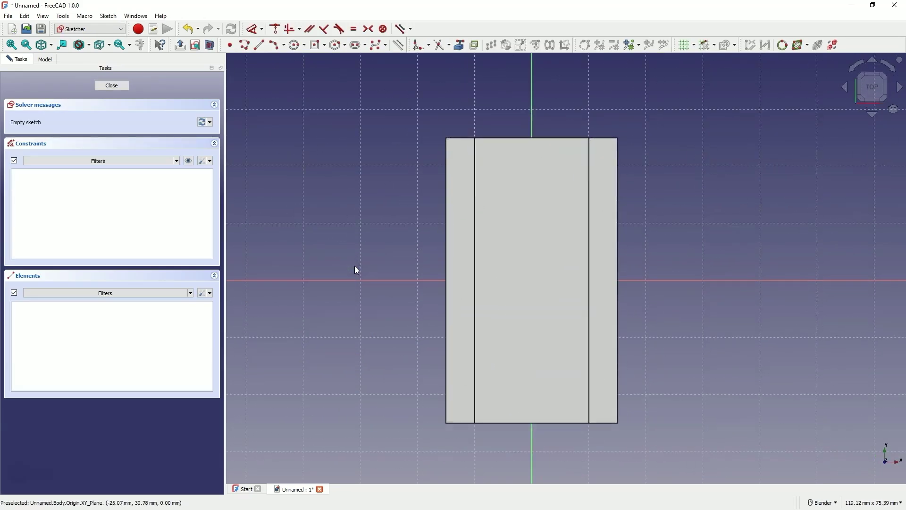
Project the bracket's two long outer edges as external geometry and section the view at the sketch plane.
click(461, 45)
click(446, 265)
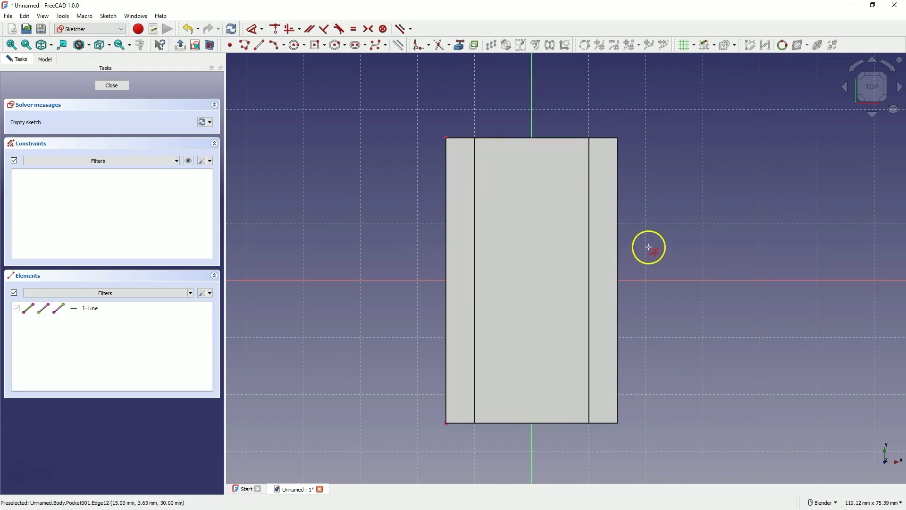
click(618, 241)
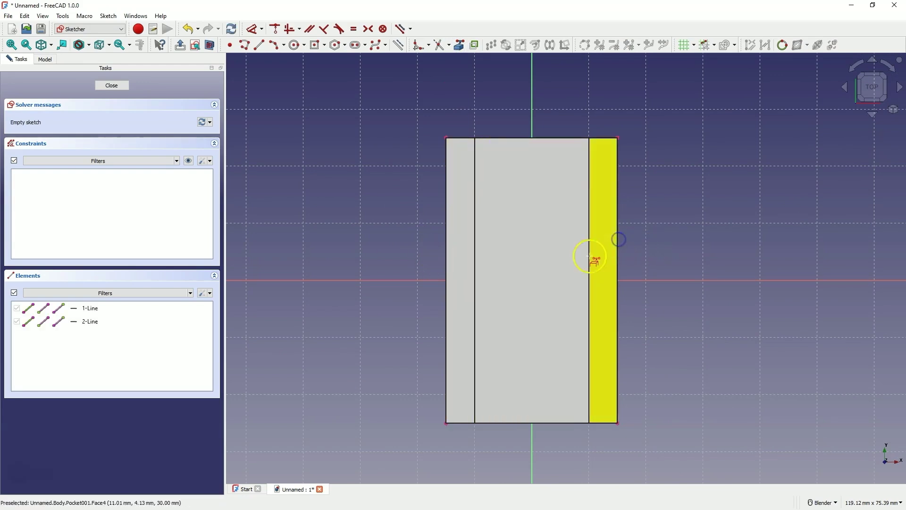
click(210, 45)
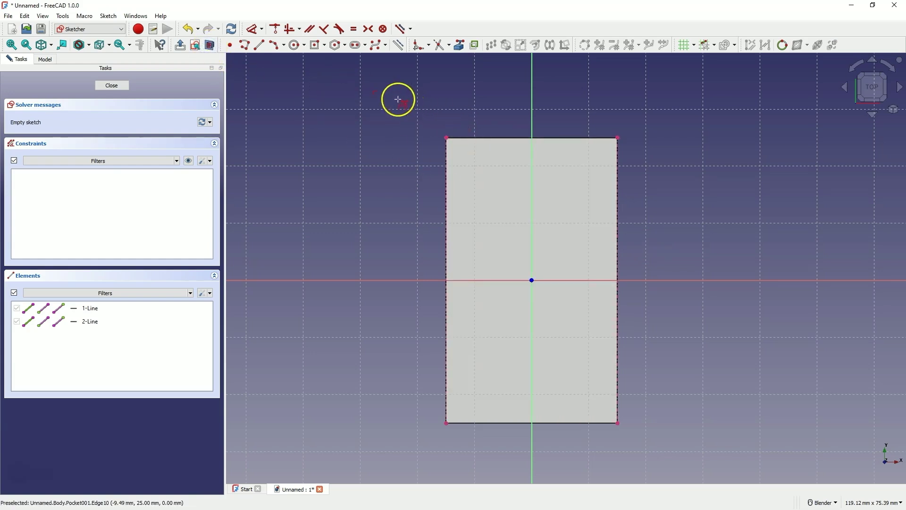
Draw two concentric circles, 10 mm and 25 mm in diameter, centred on the horizontal axis beyond the bracket's negative X side.
click(295, 46)
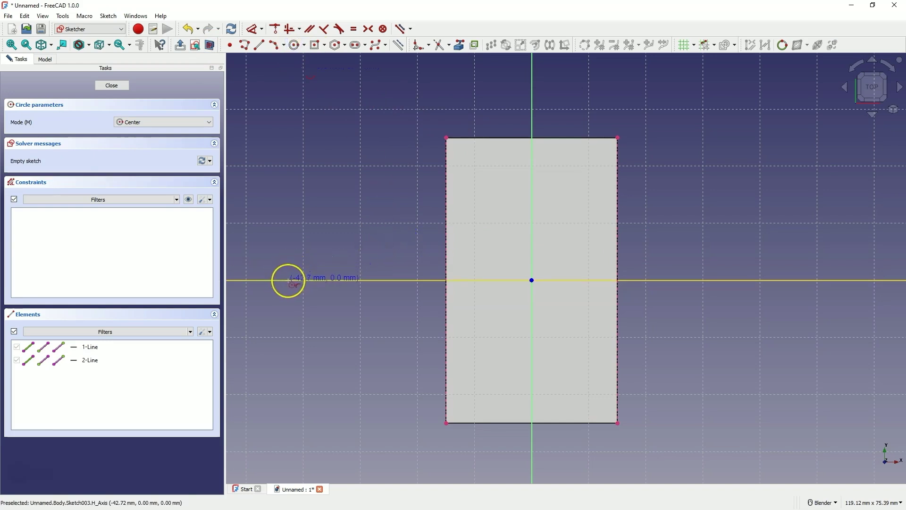
click(289, 280)
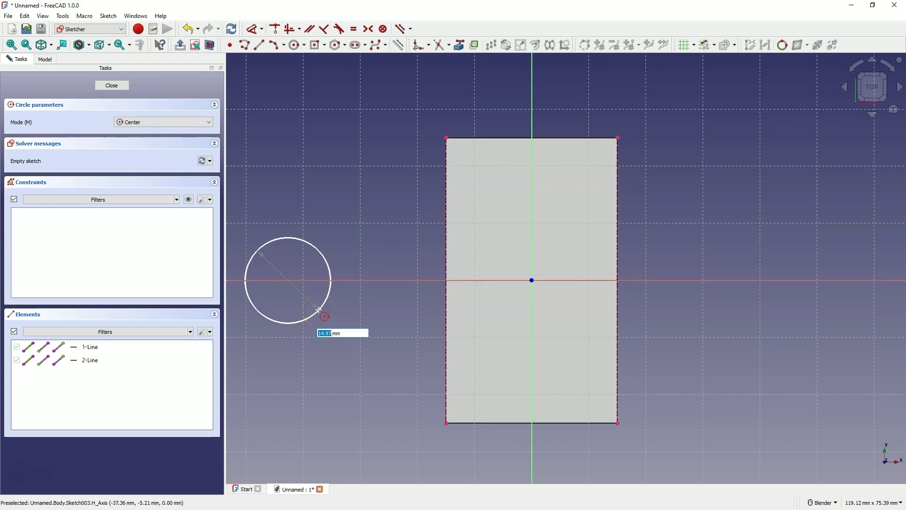
key(Return)
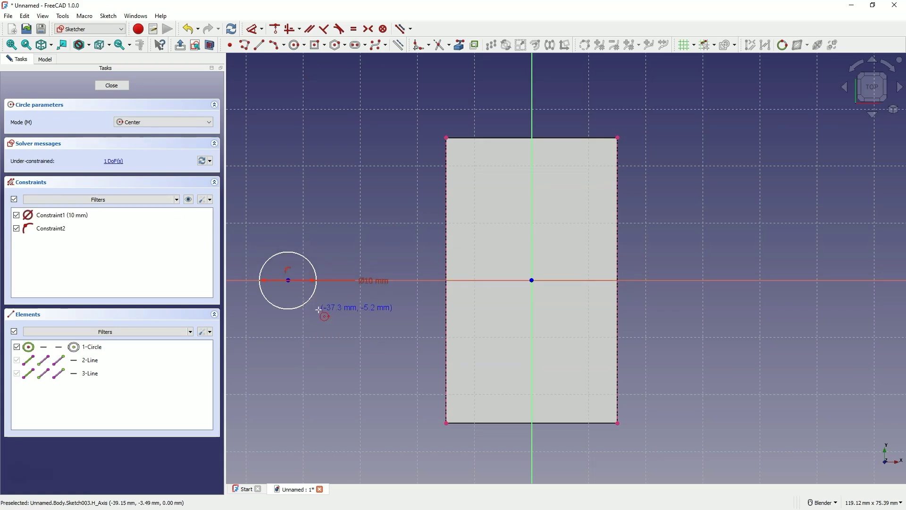
click(289, 281)
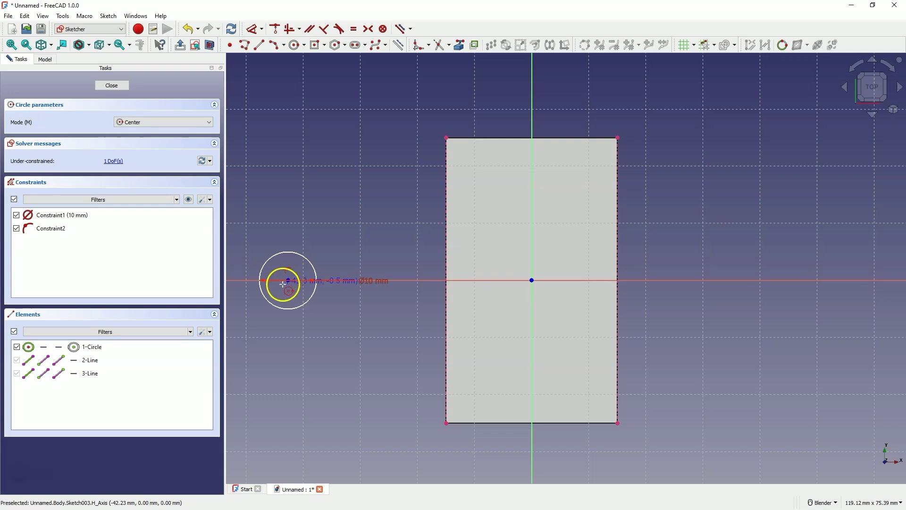
click(289, 280)
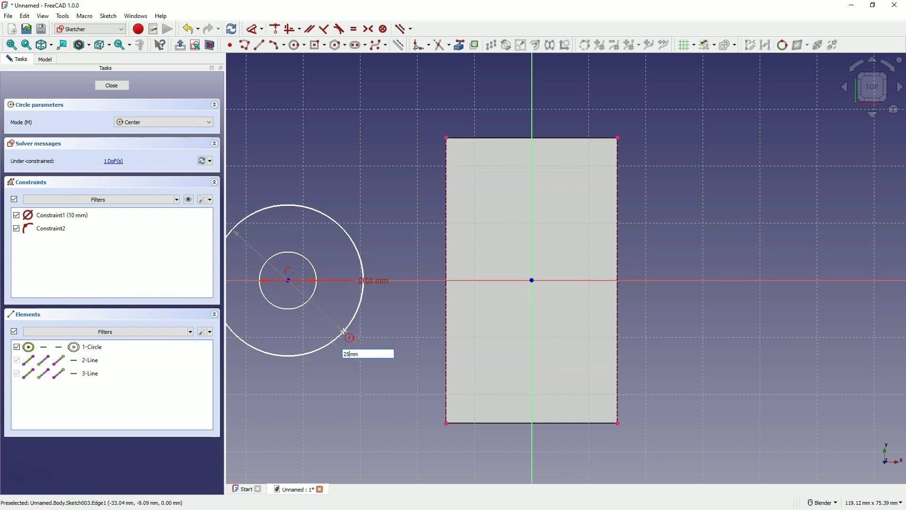
key(Return)
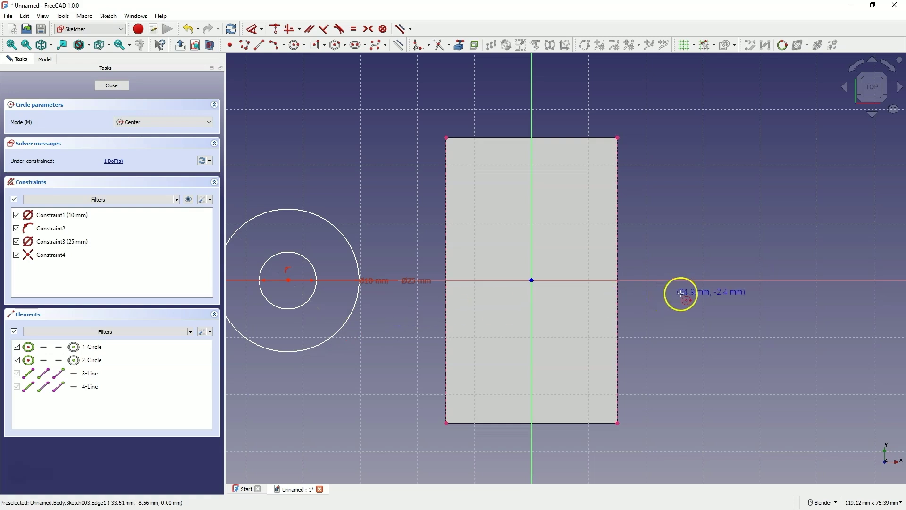
Draw matching concentric circles of 10 mm and 25 mm diameter on the horizontal axis beyond the bracket's positive X side.
click(750, 279)
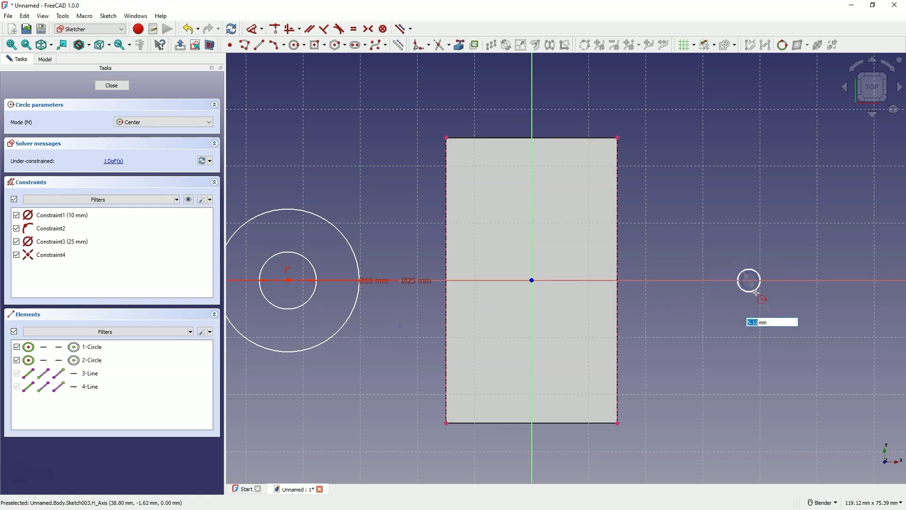
text(10)
key(Return)
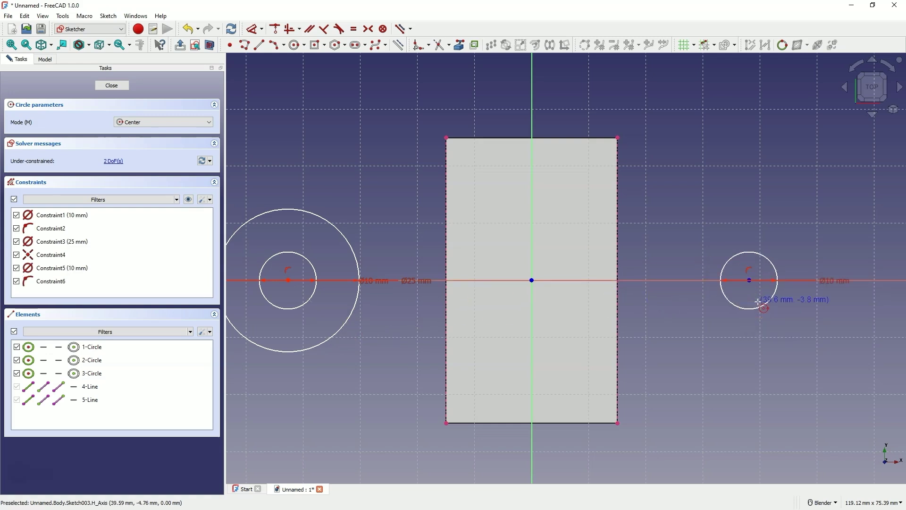
click(750, 279)
text(2mm)
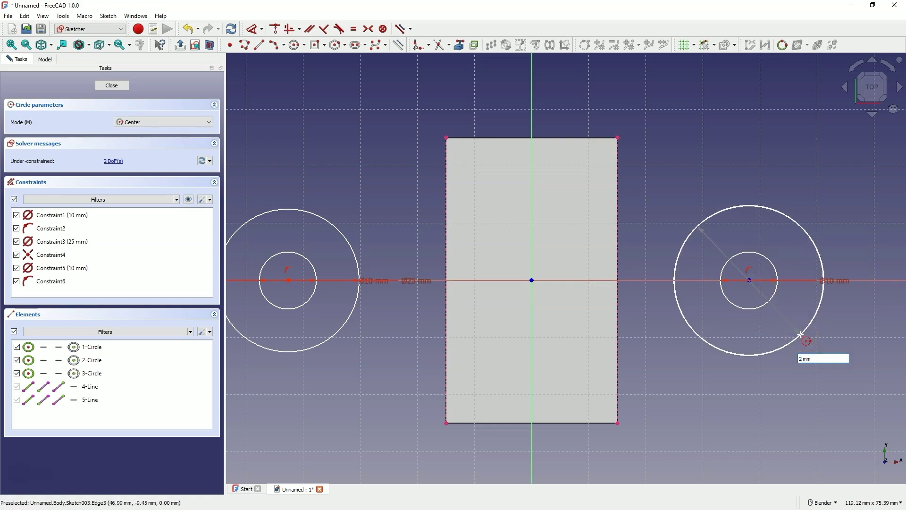
text(5)
key(Return)
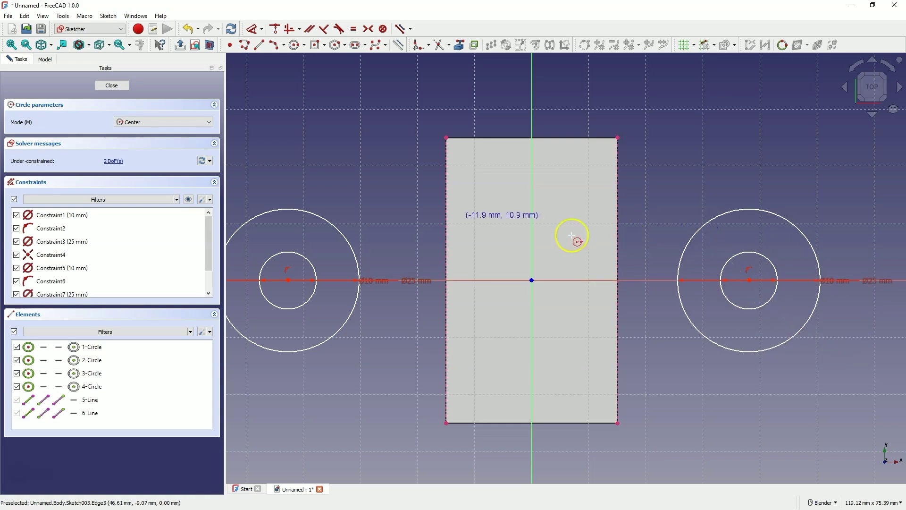
right_click(378, 180)
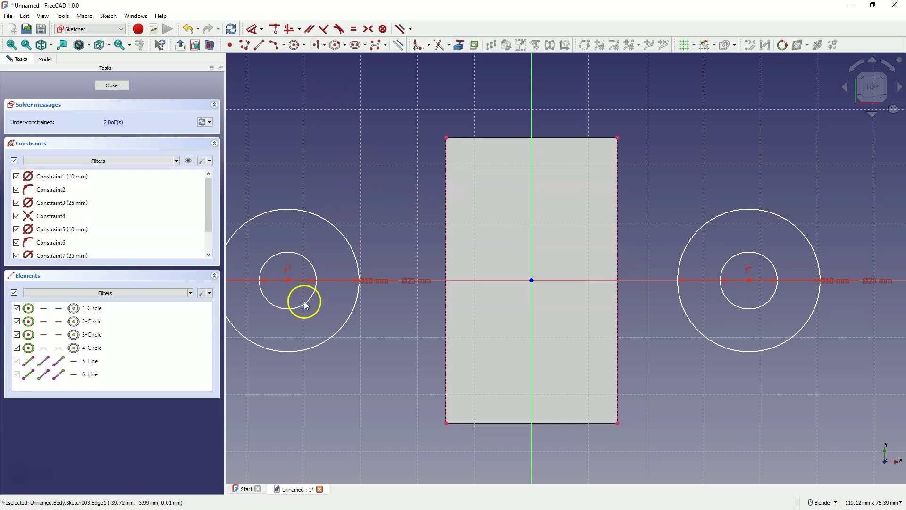
Constrain the centres of the two circle pairs symmetrically about the vertical axis.
click(288, 282)
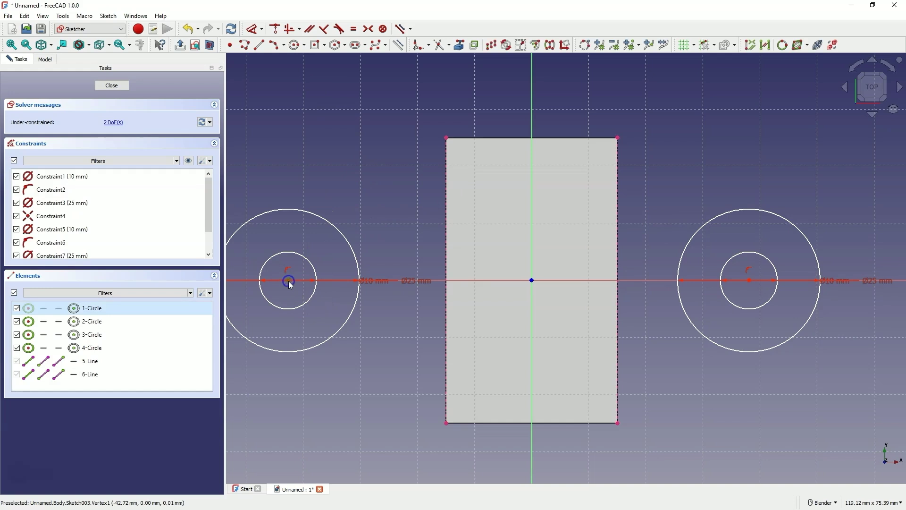
click(750, 281)
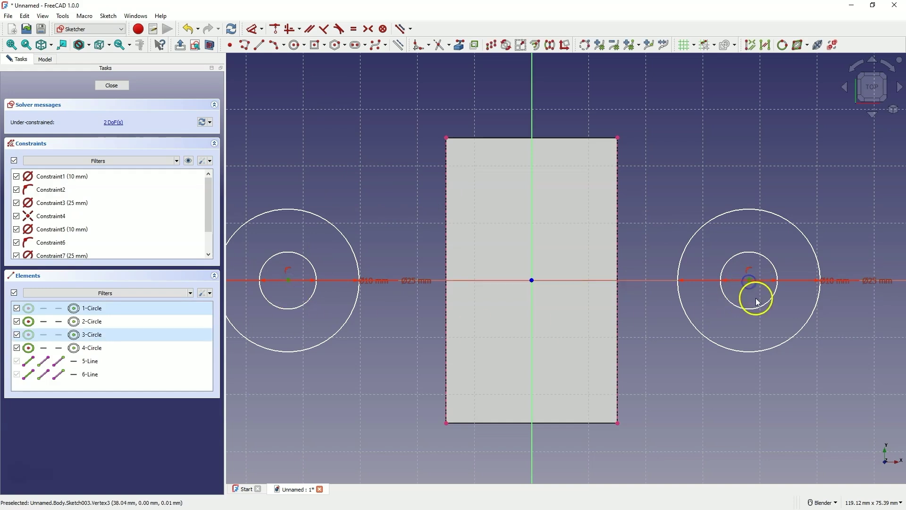
click(534, 192)
click(369, 29)
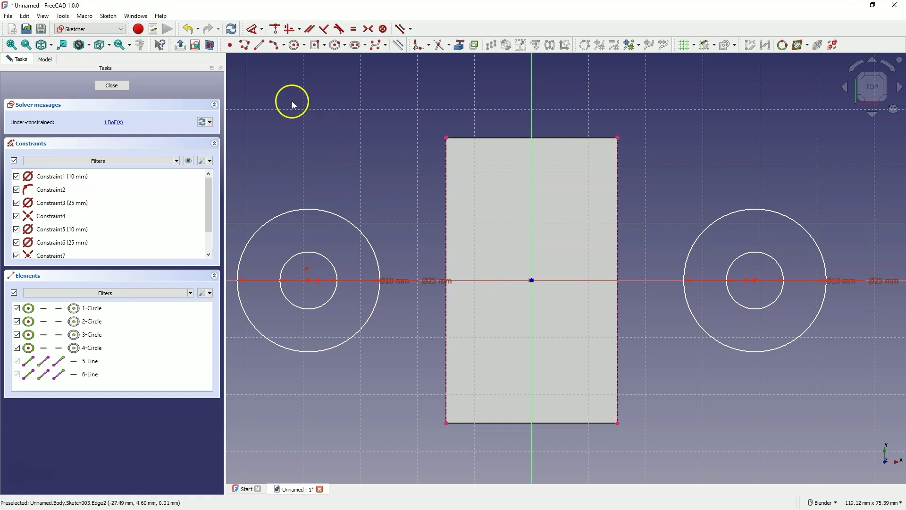
Draw an open three-segment polyline along the negative X projected edge, with horizontal legs about 16 mm long reaching toward the circles.
click(244, 45)
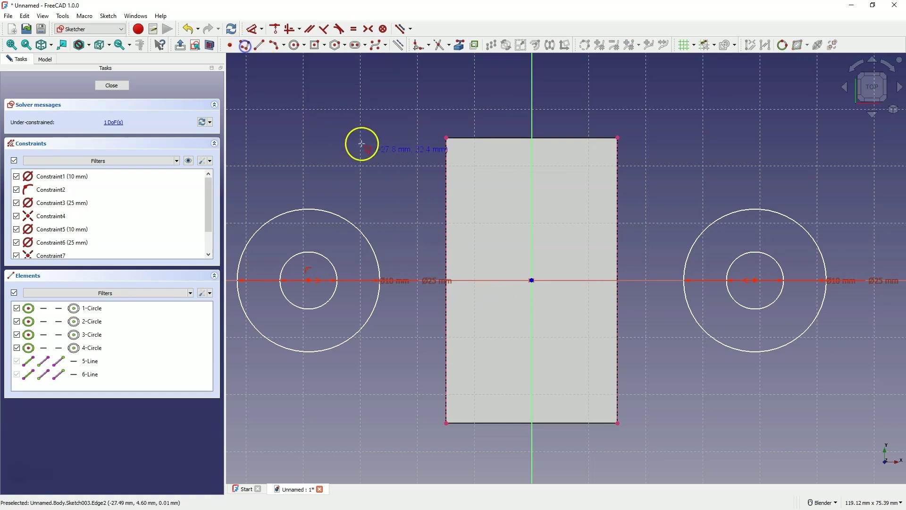
click(352, 205)
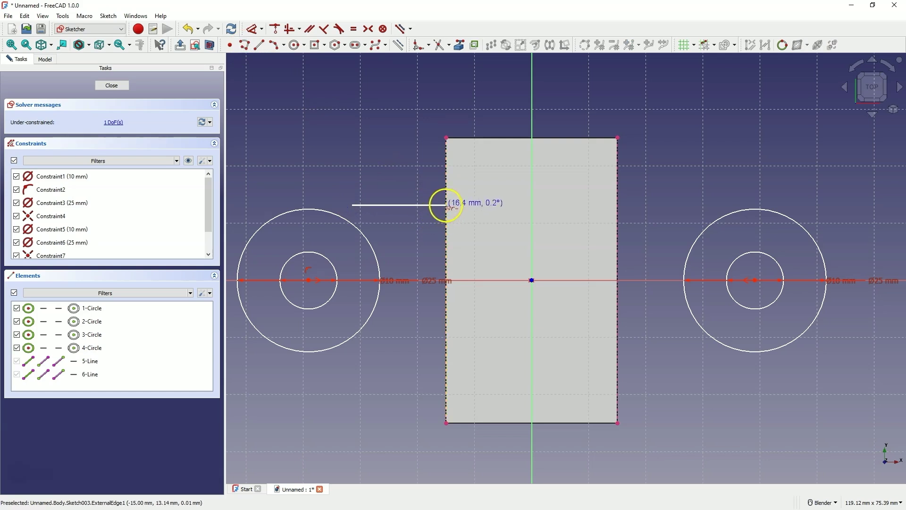
click(446, 205)
drag(446, 205, 445, 363)
click(447, 364)
drag(388, 359, 374, 329)
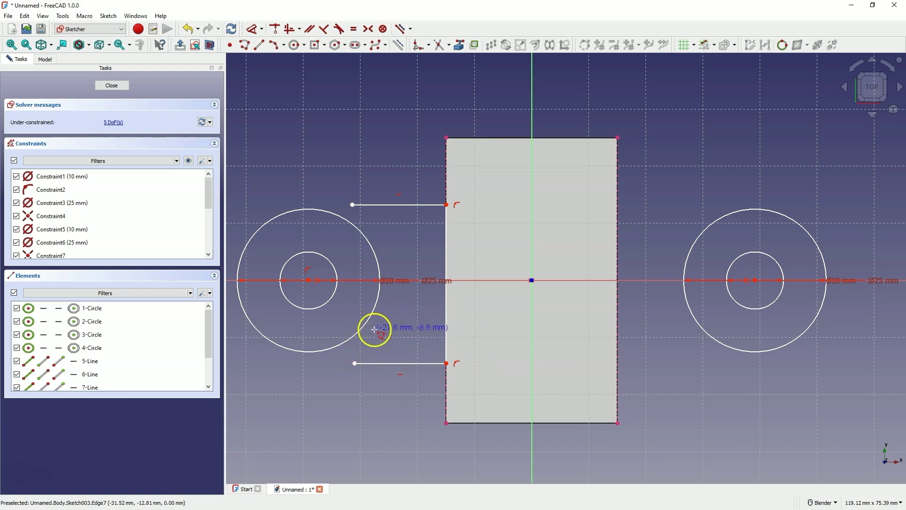
Draw an open three-segment polyline along the positive X projected edge, with two horizontal legs reaching toward the circles.
mouse_move(380, 259)
mouse_down()
mouse_move(409, 245)
mouse_move(631, 241)
mouse_move(692, 203)
mouse_move(695, 211)
mouse_move(618, 209)
mouse_up()
drag(618, 208, 607, 364)
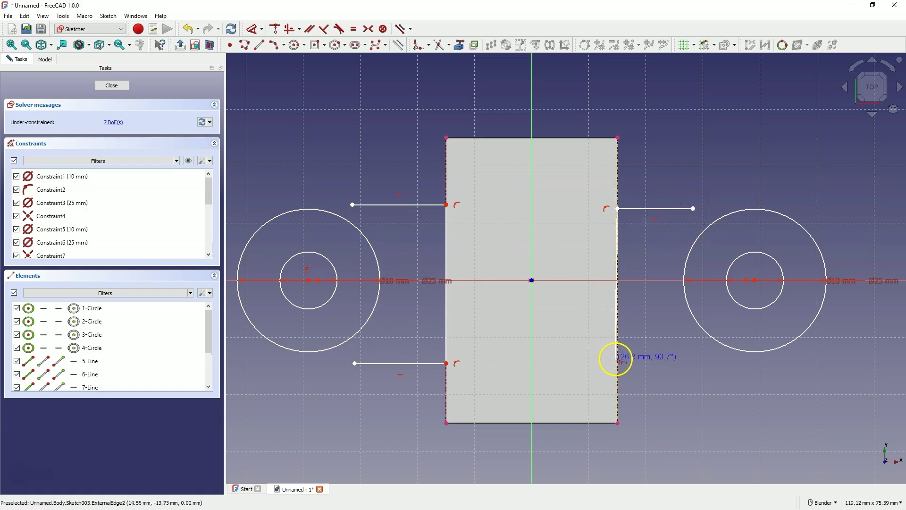
click(616, 359)
drag(690, 359, 696, 358)
click(696, 359)
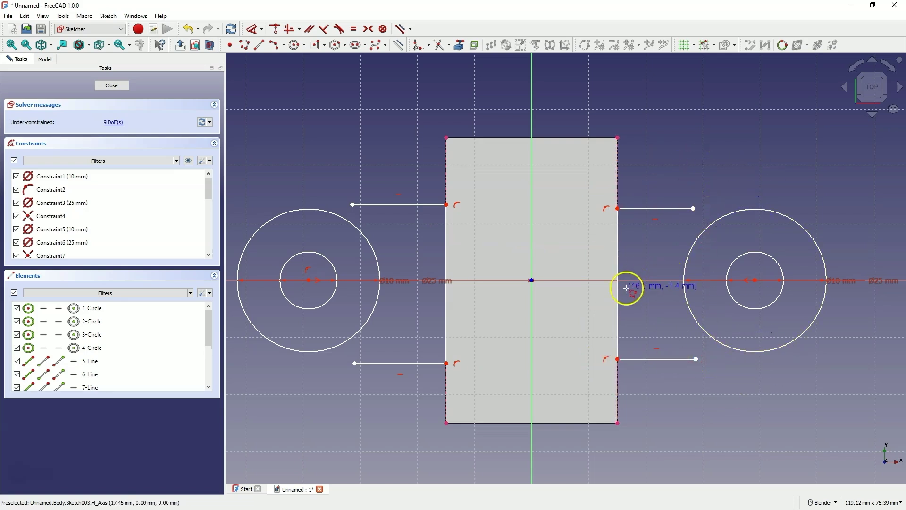
right_click(640, 322)
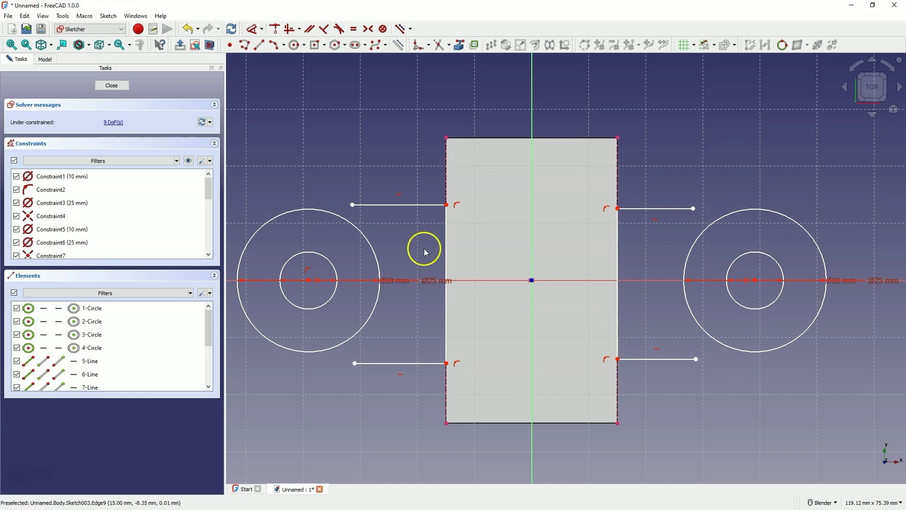
Make the ends of both horizontal legs on the negative X side tangent to the 25 mm circle.
click(354, 206)
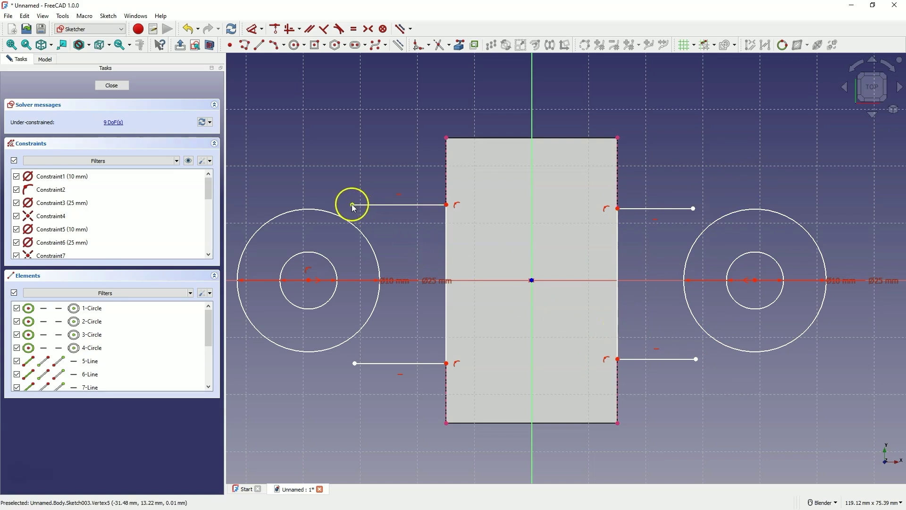
click(321, 213)
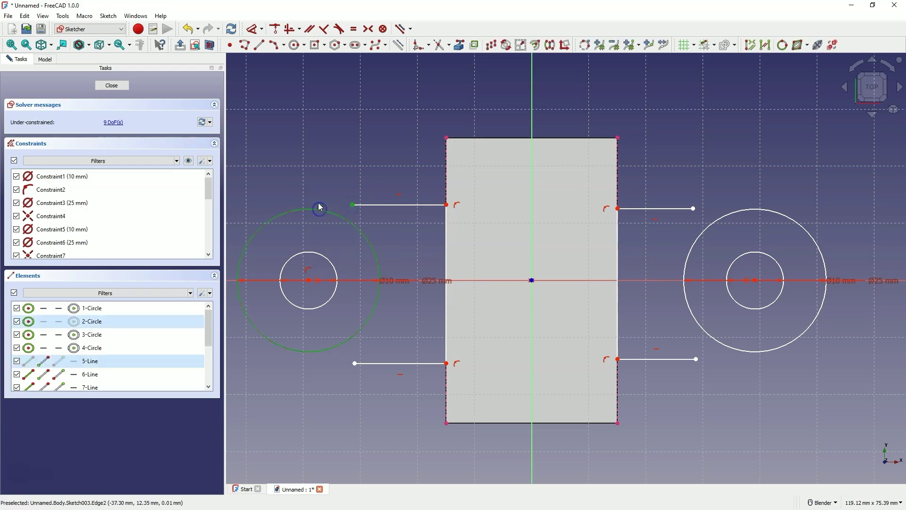
click(340, 30)
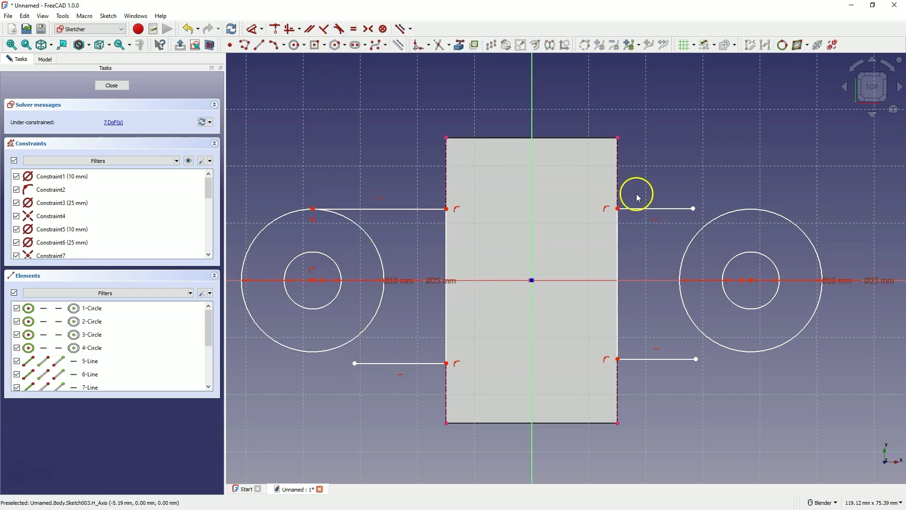
click(356, 364)
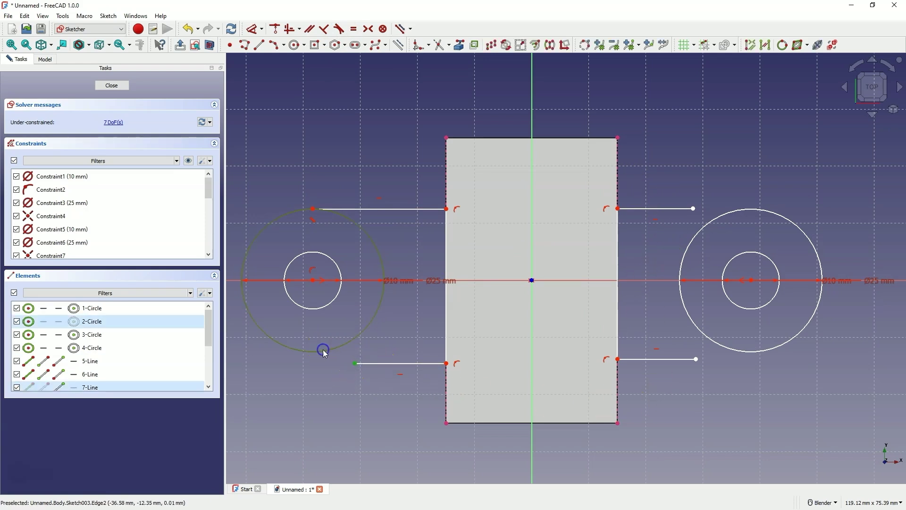
click(376, 338)
key(t)
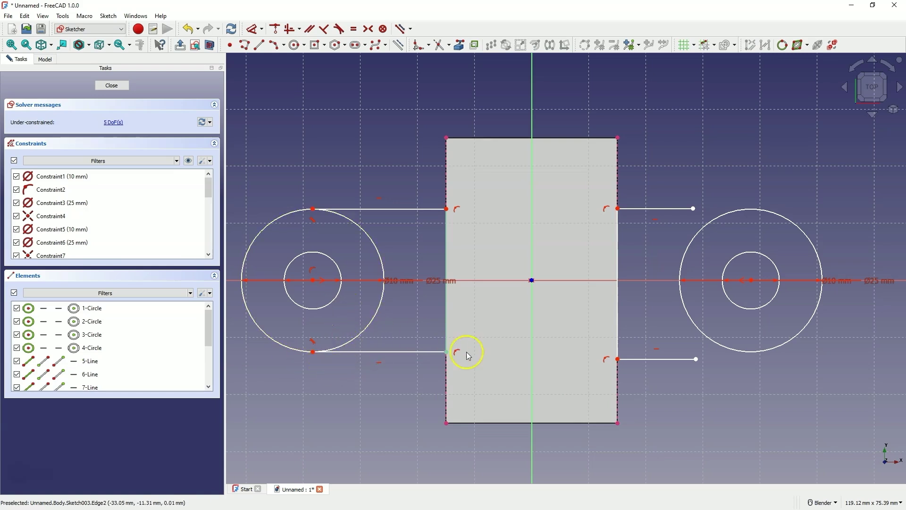
Make the ends of both horizontal legs on the positive X side tangent to their 25 mm circle.
click(697, 360)
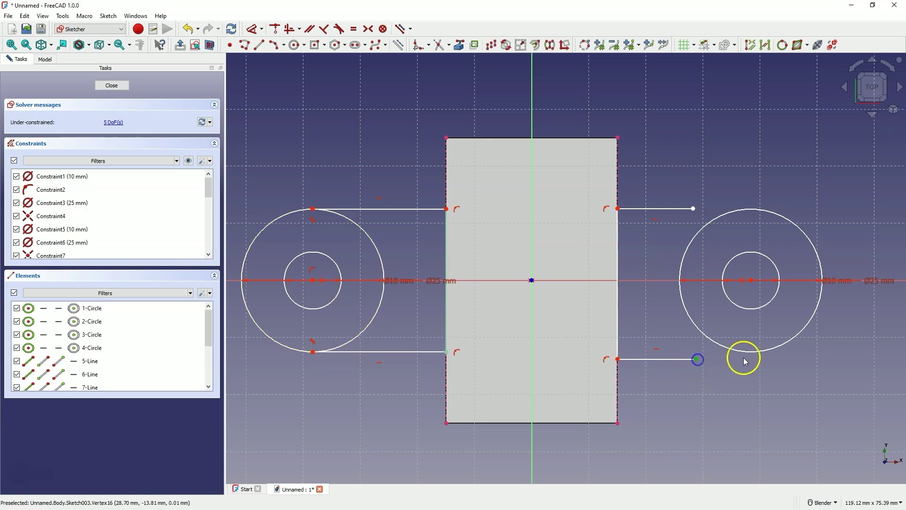
click(748, 353)
key(t)
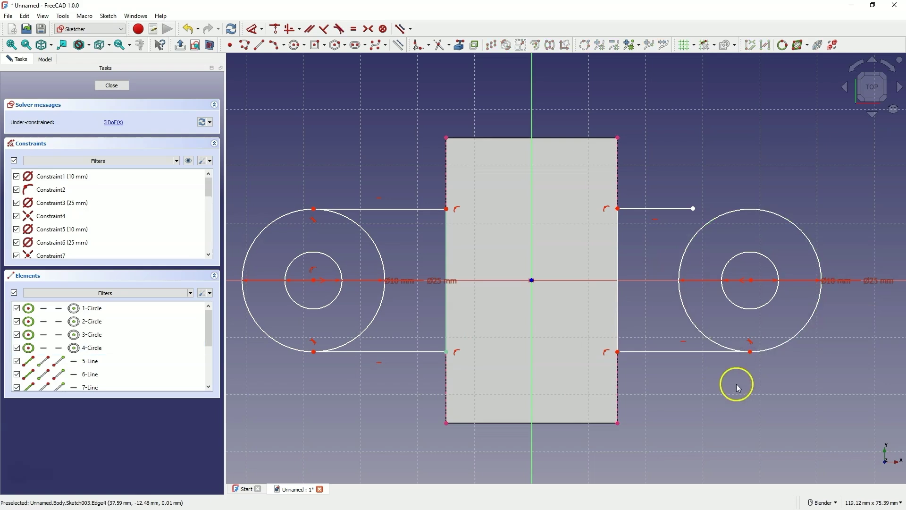
click(693, 212)
click(733, 211)
key(t)
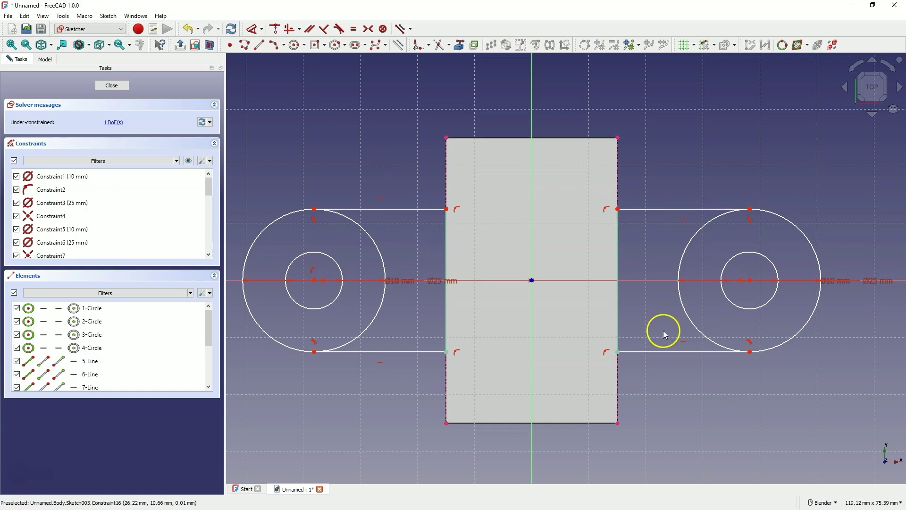
Dimension the horizontal distance between the two circle centres as 75 mm, placing the dimension below the bracket.
click(399, 212)
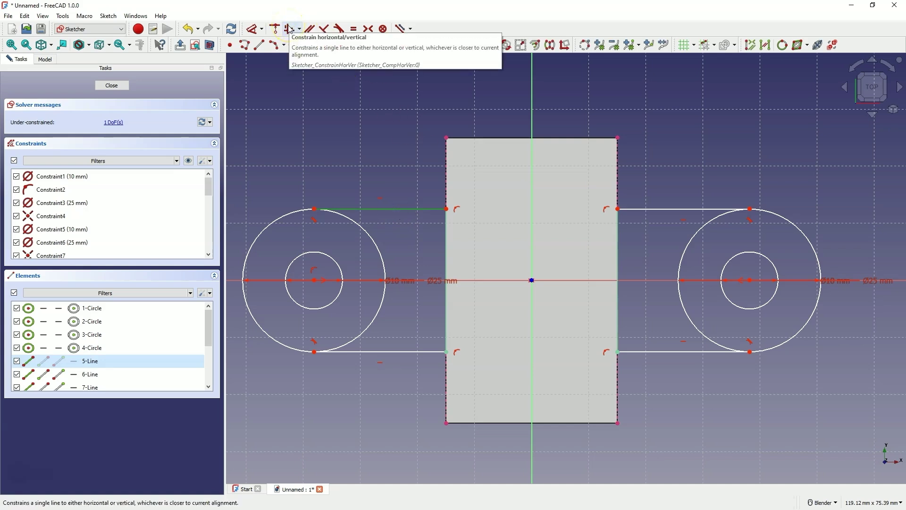
click(362, 114)
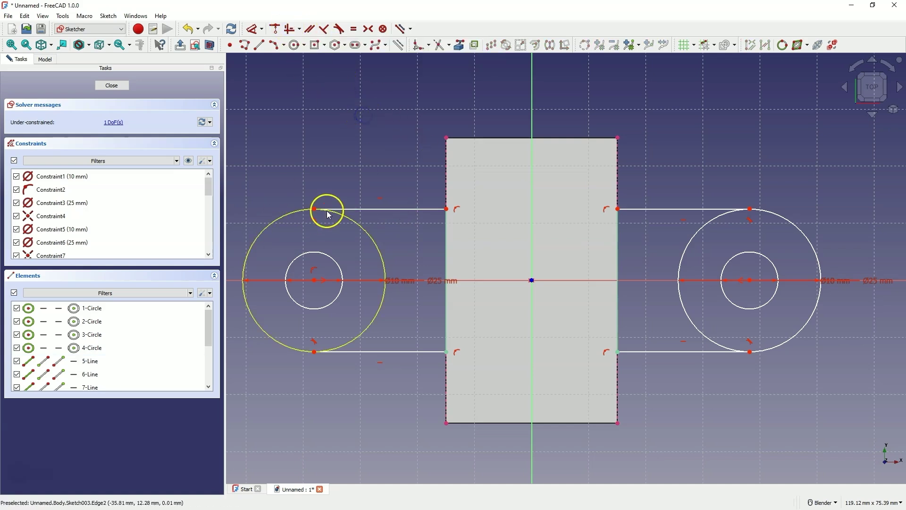
click(315, 280)
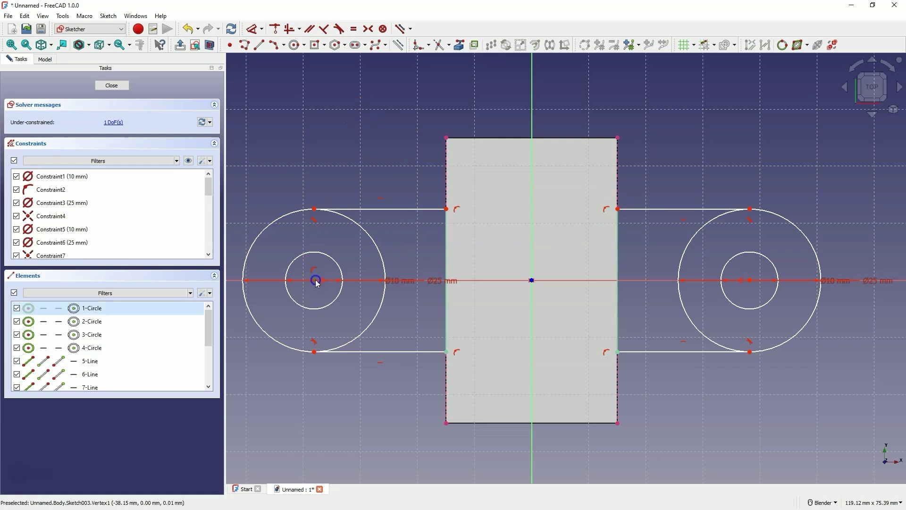
click(752, 281)
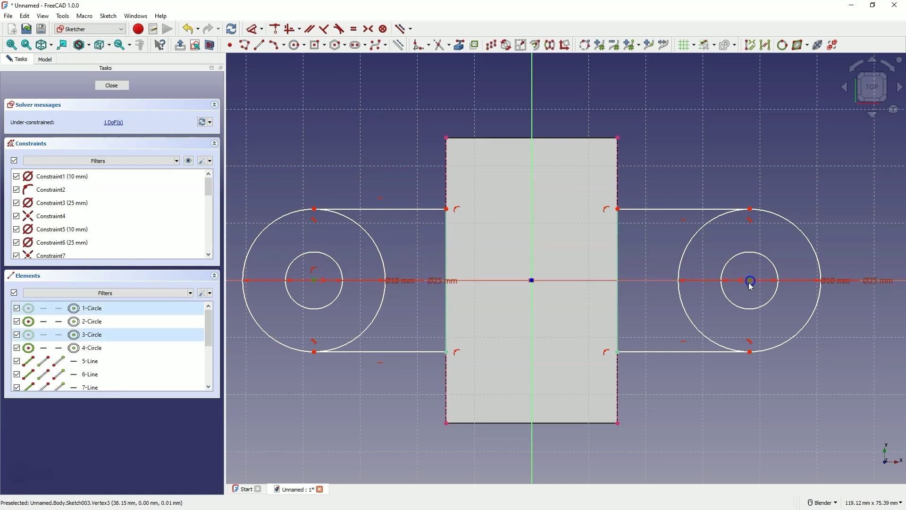
key(d)
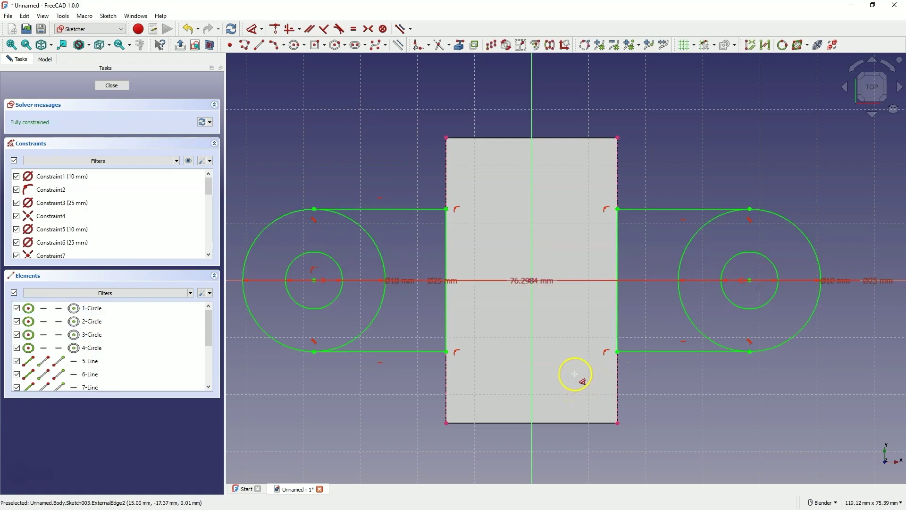
click(555, 456)
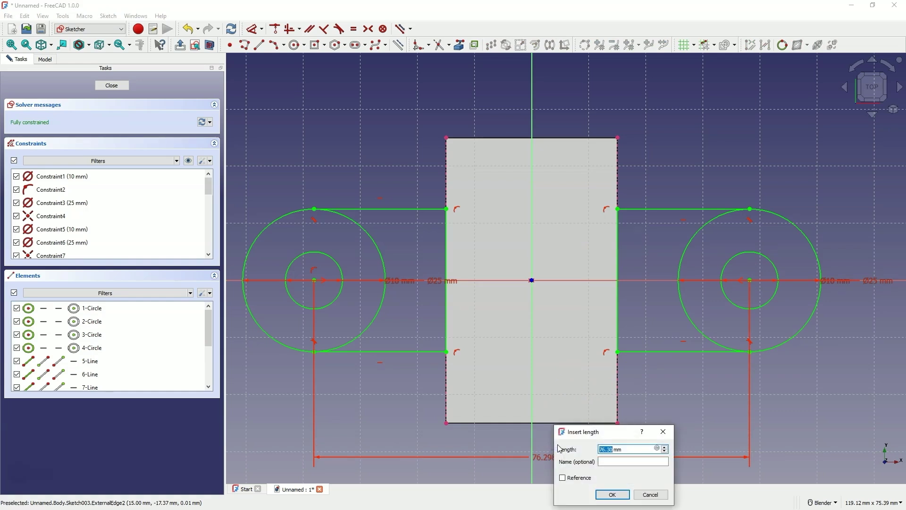
text(75)
key(Return)
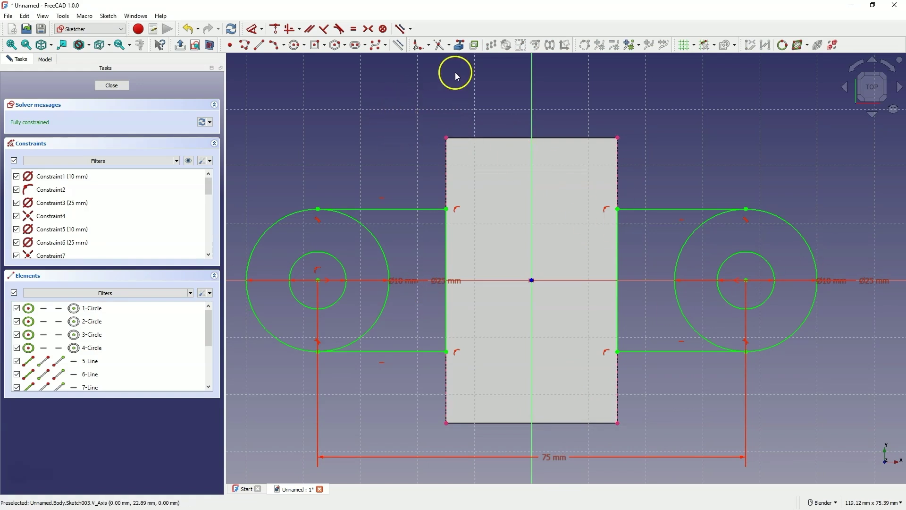
Trim the inner halves of both 25 mm circles to leave rounded ear outlines, and close the sketch.
click(441, 47)
click(364, 224)
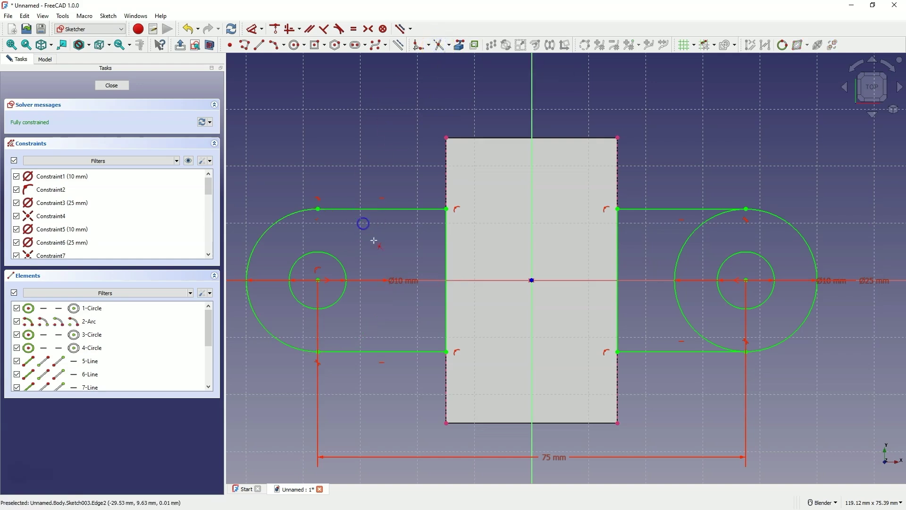
click(704, 223)
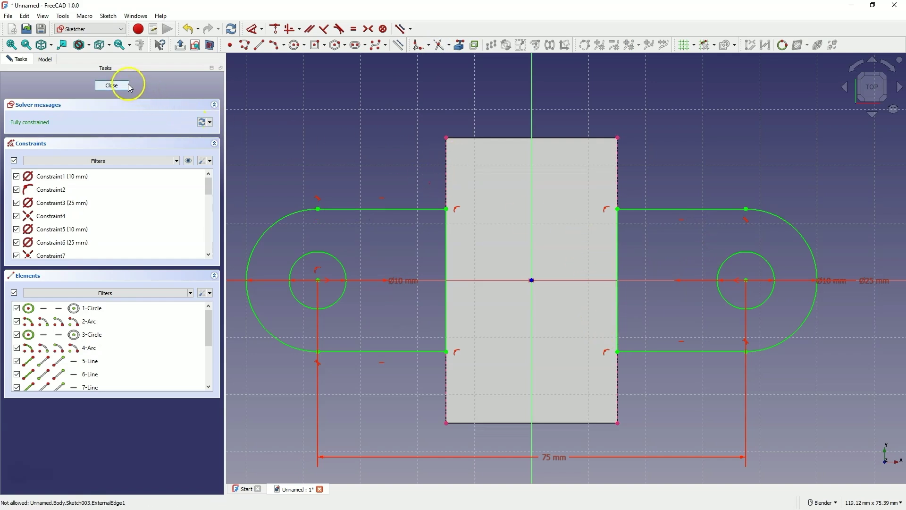
click(111, 86)
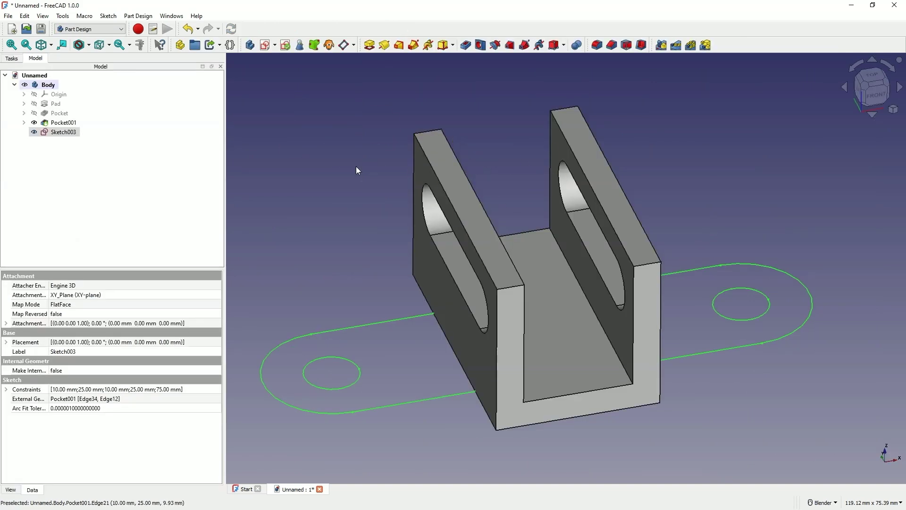
Pad the ear sketch to a length of 5 mm.
click(369, 47)
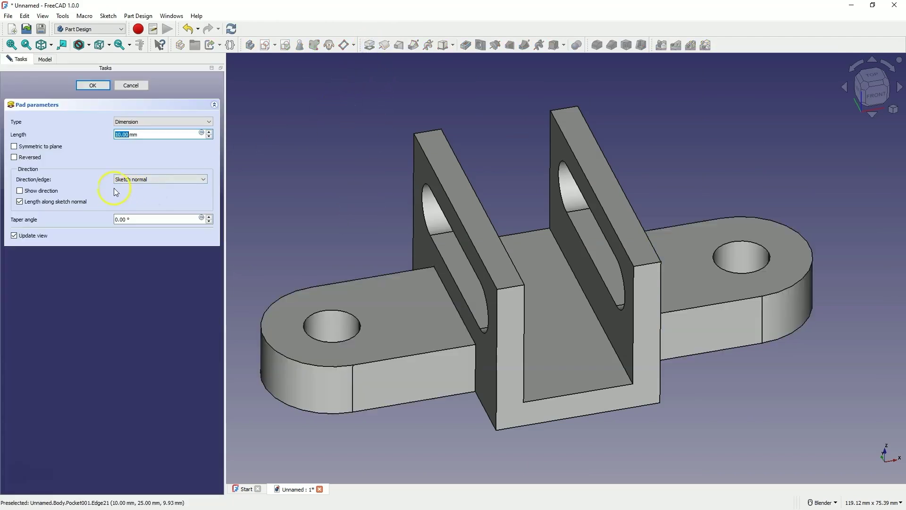
scroll(124, 134, down, 5)
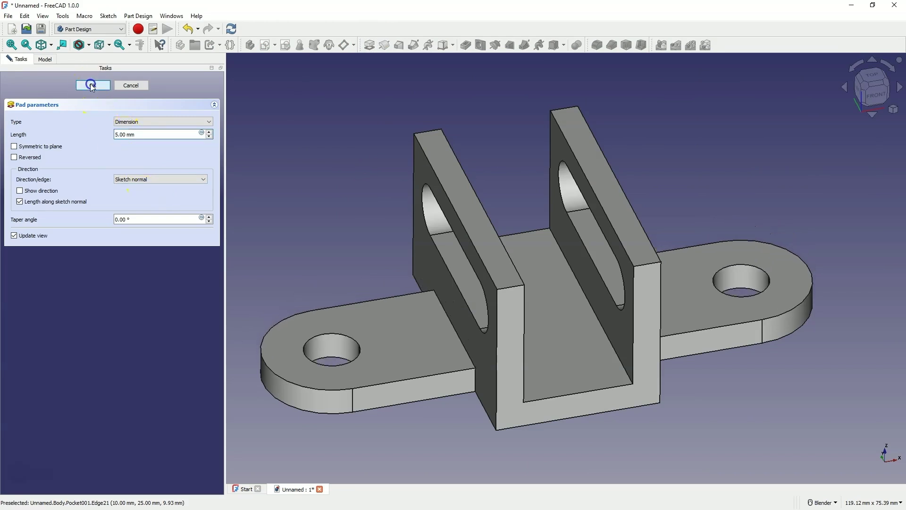
click(89, 85)
Select one vertical corner edge where the negative X ear meets the side wall, and switch the display to Wireframe.
middle_drag(418, 185, 517, 367)
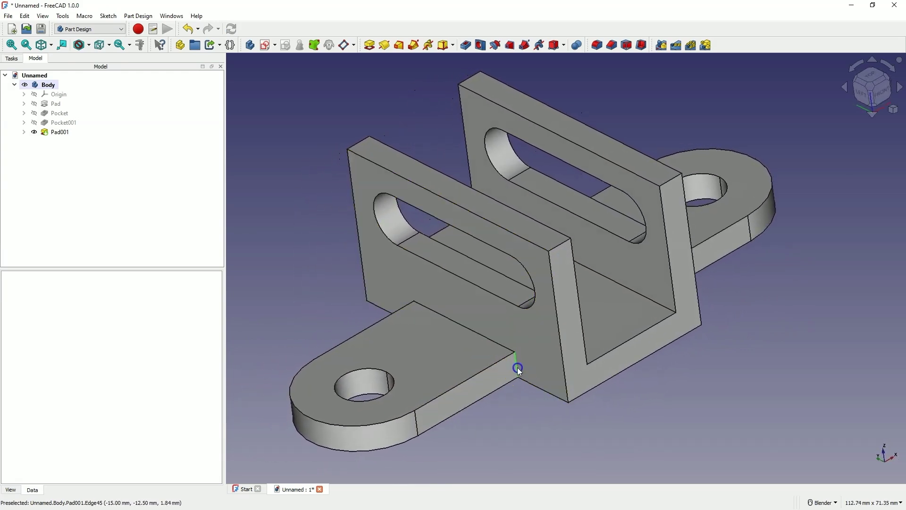
click(518, 367)
middle_drag(569, 323, 527, 322)
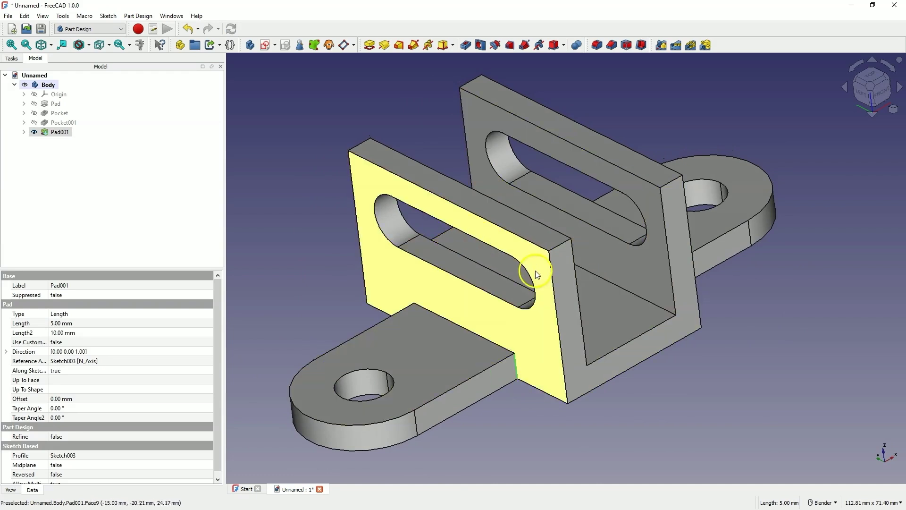
click(52, 45)
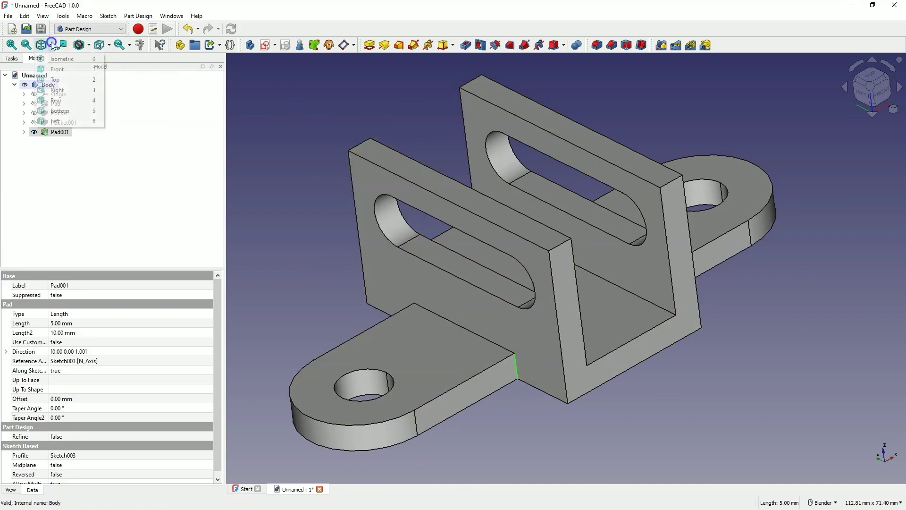
click(89, 45)
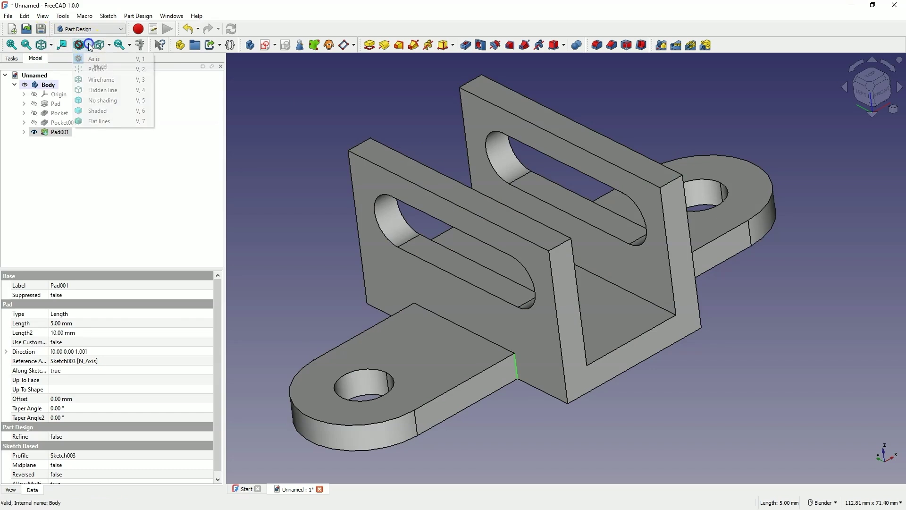
click(100, 80)
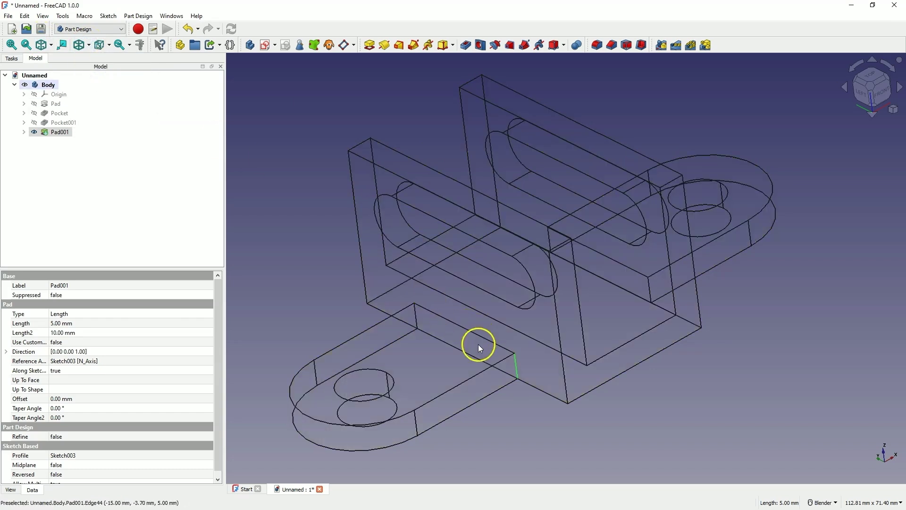
Add the other three ear-to-wall corner edges, restore the As is display, and fillet all four with a 5 mm radius.
ctrl+click(416, 317)
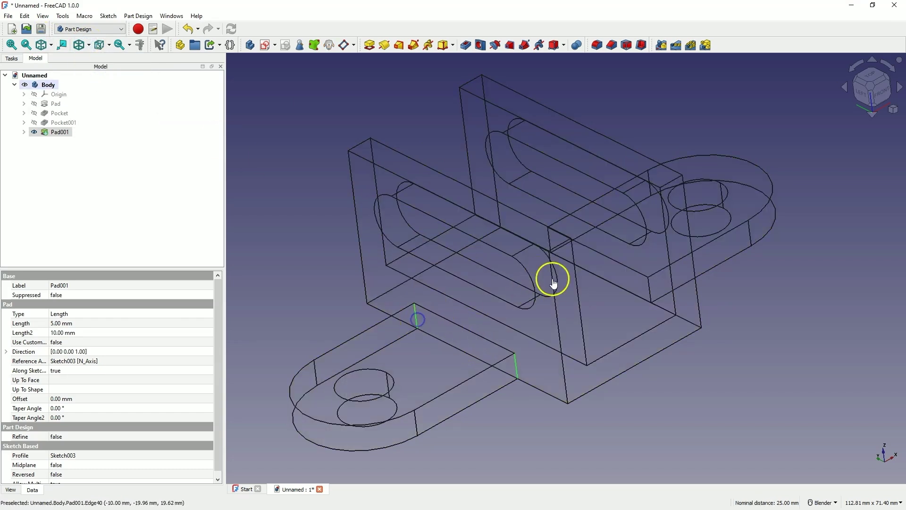
ctrl+click(651, 292)
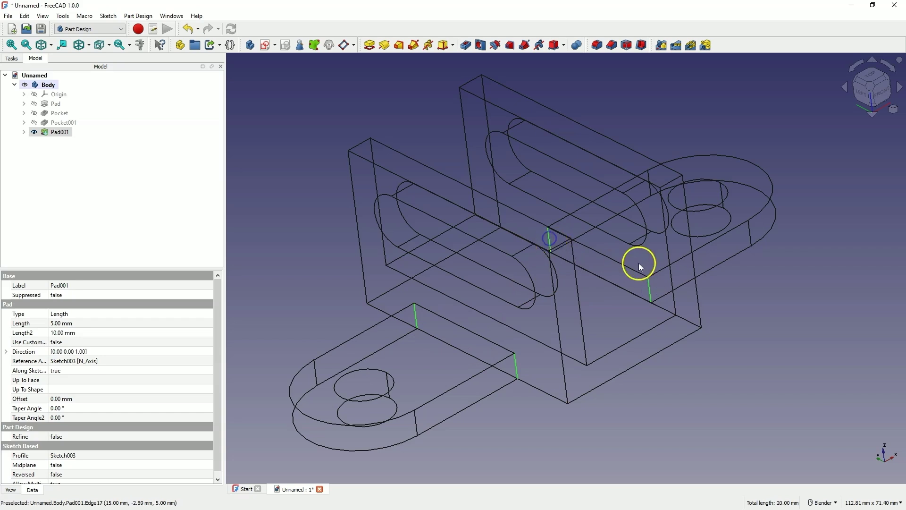
ctrl+click(518, 364)
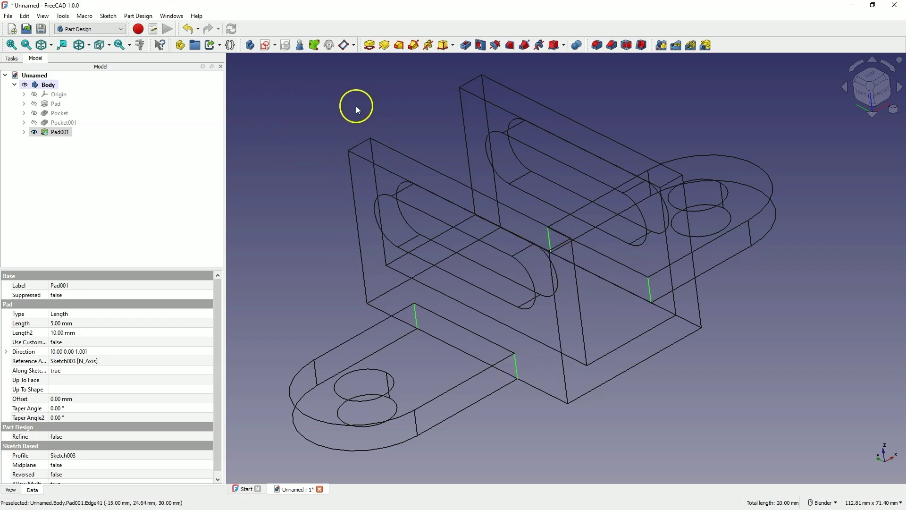
click(110, 45)
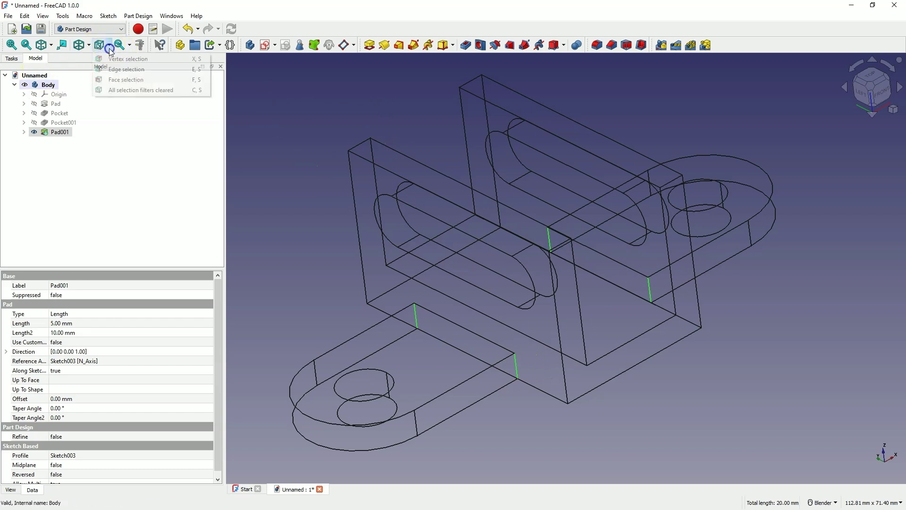
click(89, 46)
click(89, 46)
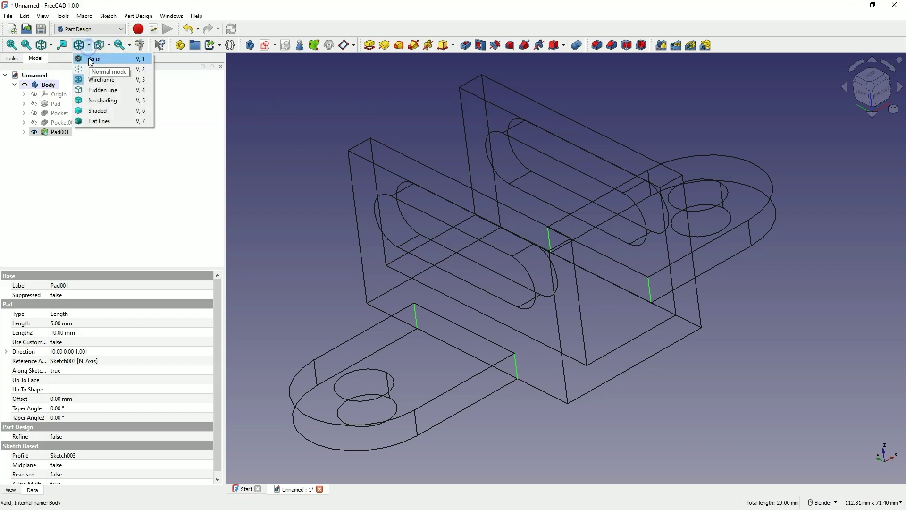
click(93, 59)
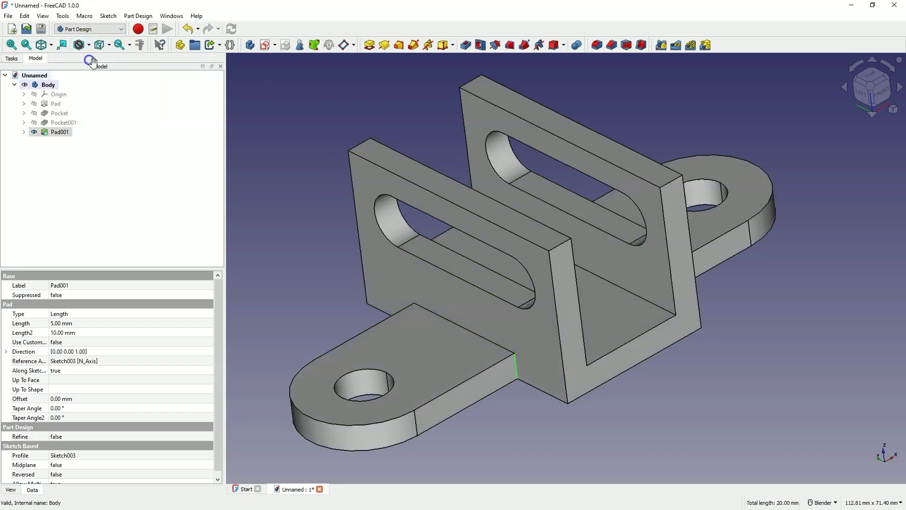
click(598, 45)
double_click(120, 273)
scroll(121, 274, up, 4)
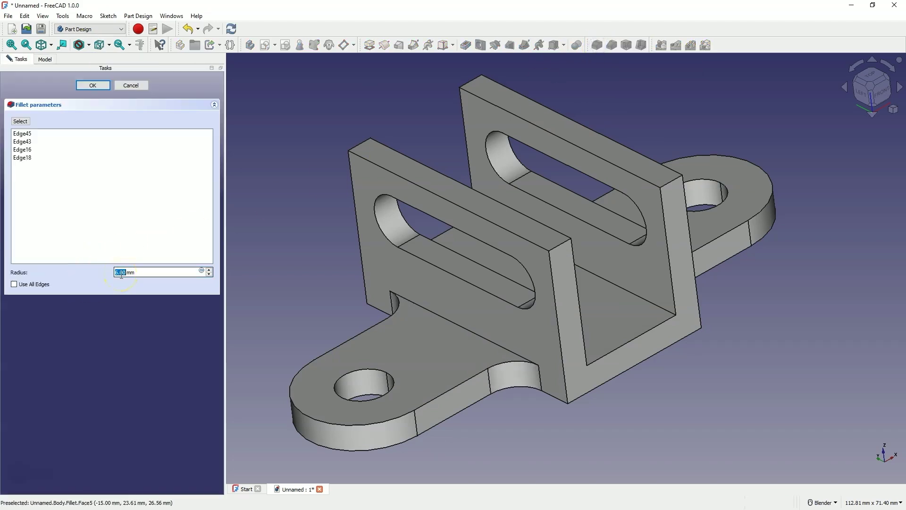
middle_drag(474, 106, 403, 151)
scroll(403, 151, down, 2)
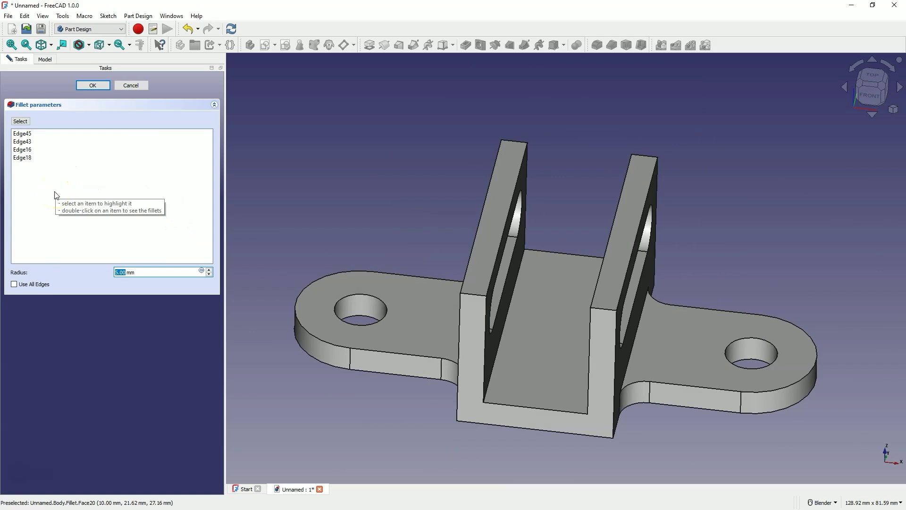
Add the four upper end edges of the two side walls to the 5 mm fillet and preview it.
click(21, 122)
click(475, 293)
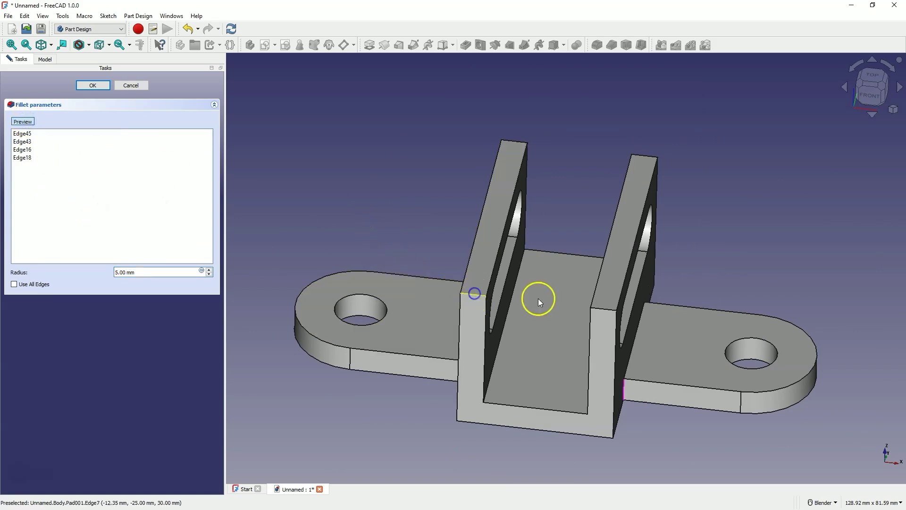
click(601, 309)
click(518, 140)
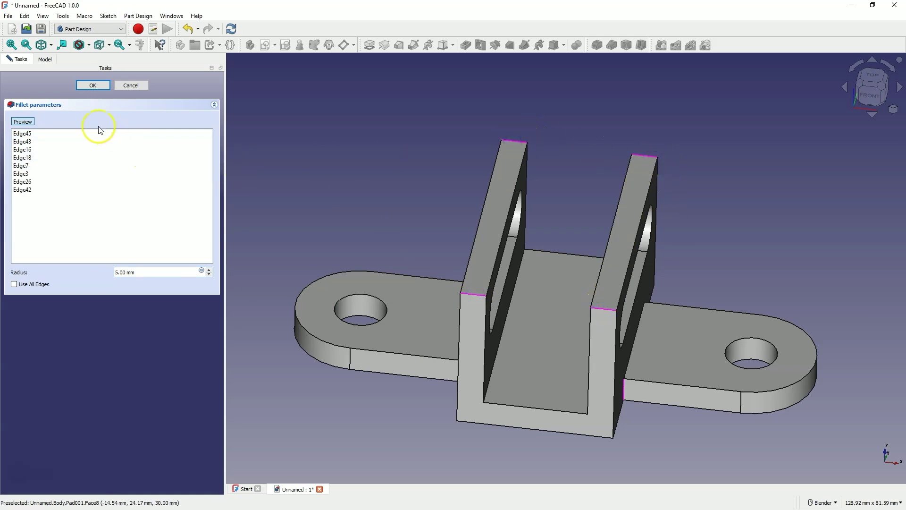
click(24, 122)
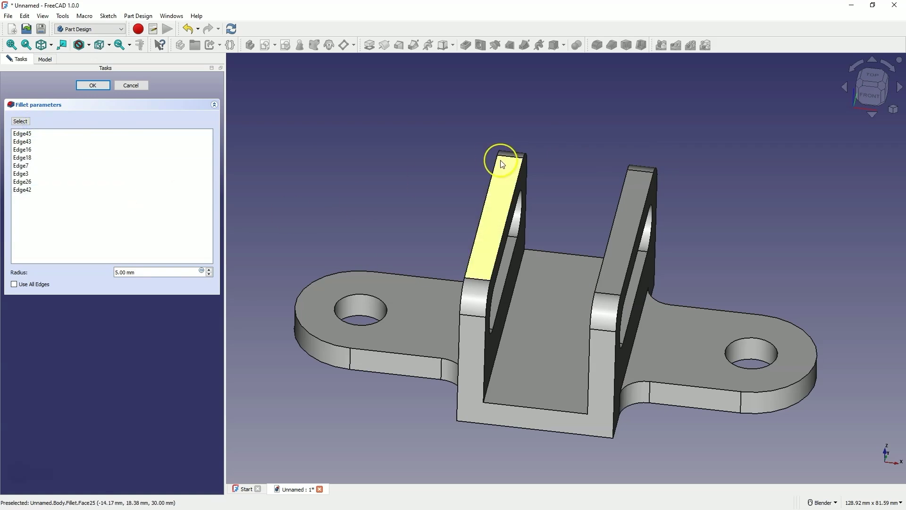
middle_drag(500, 162, 502, 164)
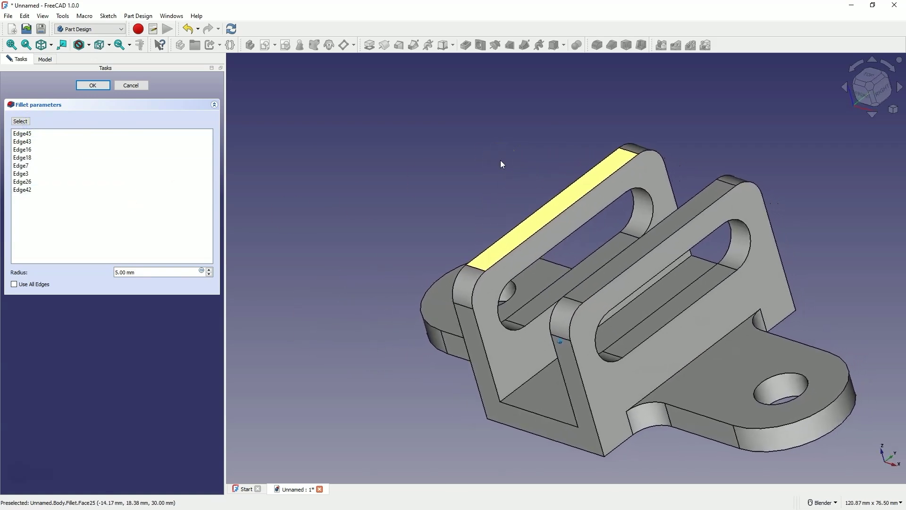